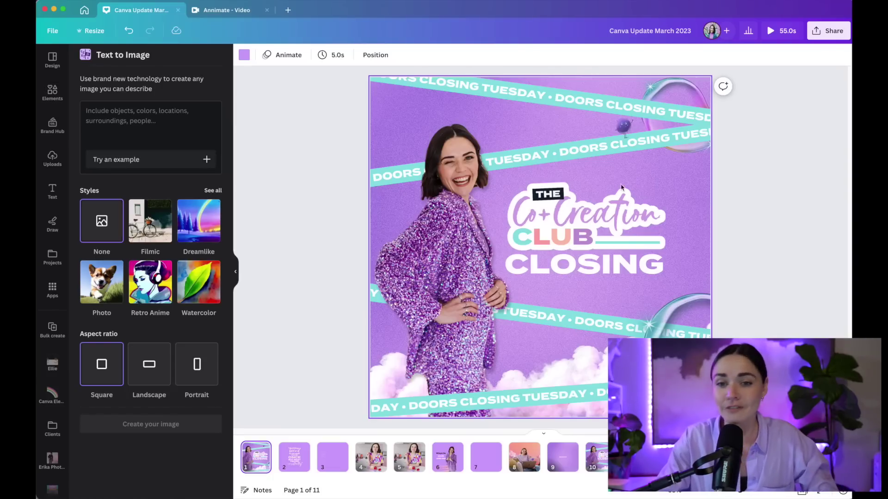
Select the glass bubble and try moving it forward, then back to its original depth
click(677, 99)
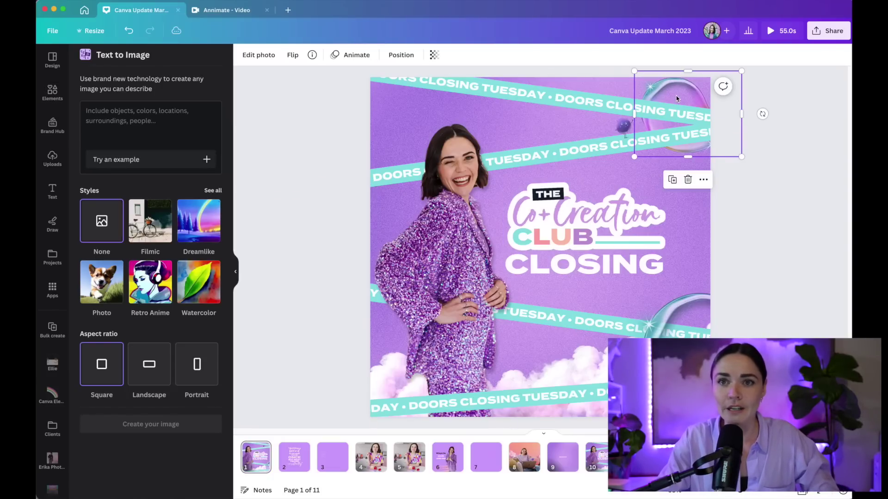
click(394, 57)
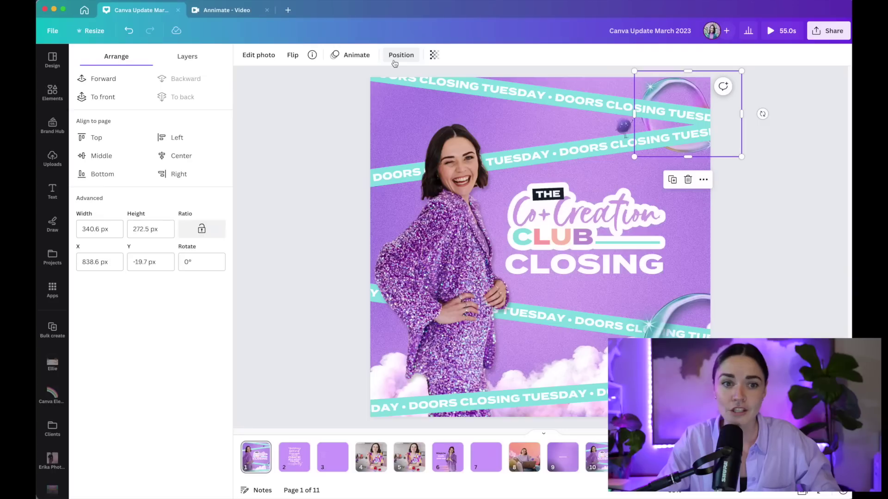
click(123, 98)
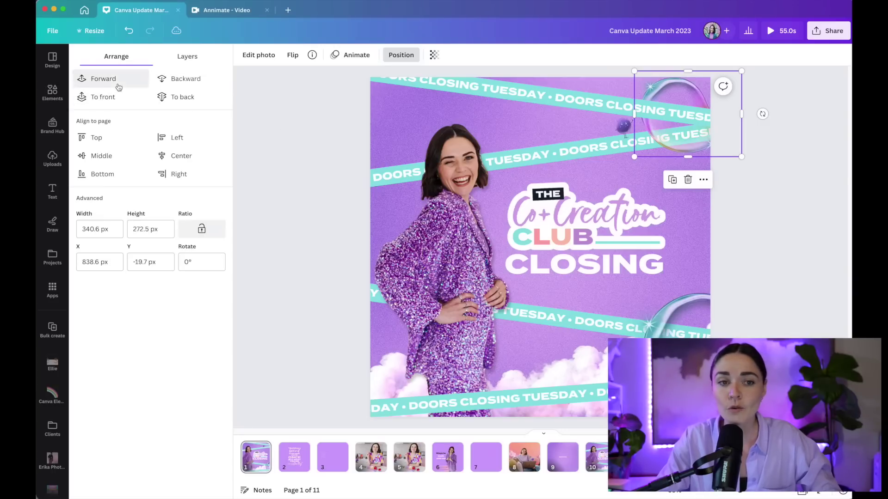
click(184, 91)
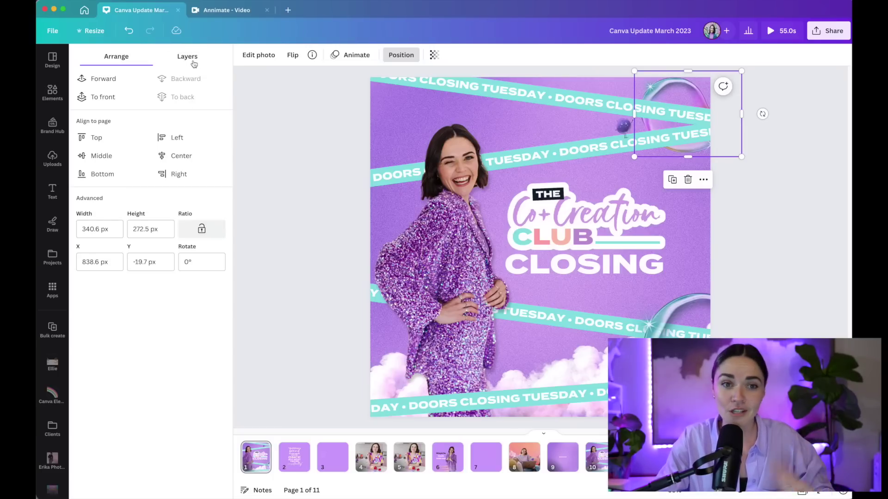
In Layers, move and resize the bubble, undo both, then view Overlapping and All layers
click(193, 61)
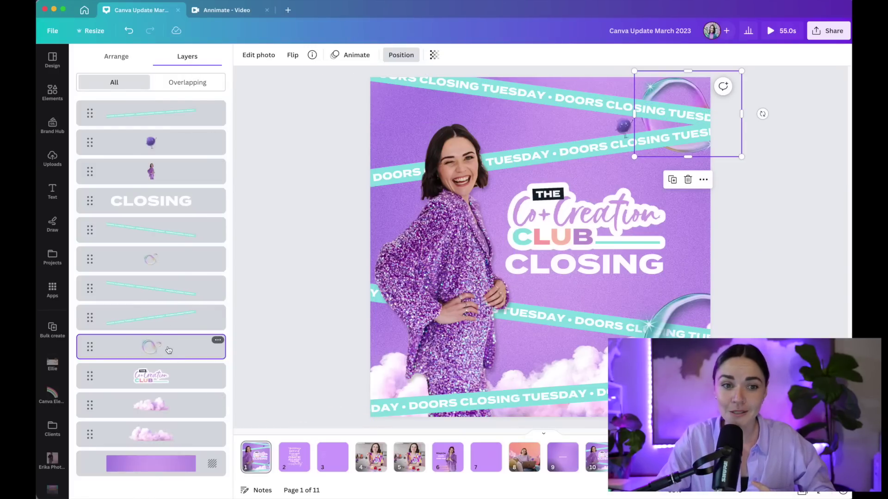
drag(164, 347, 172, 112)
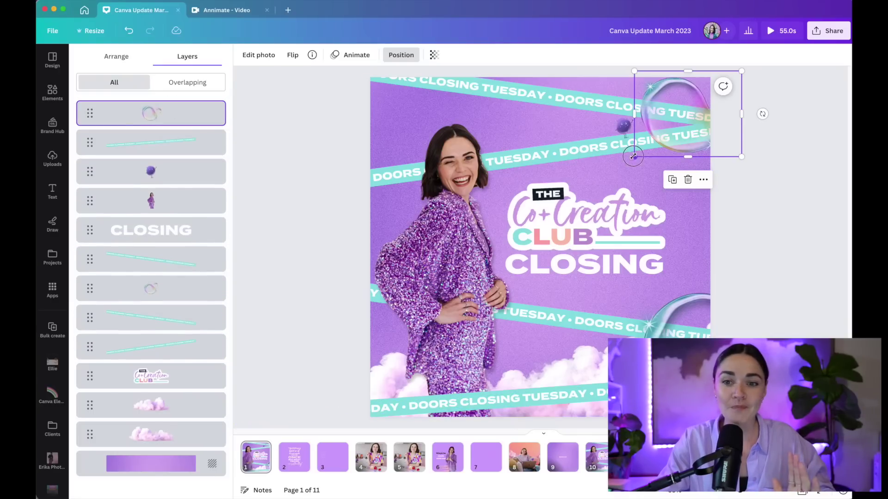
drag(632, 158, 561, 214)
drag(624, 193, 687, 167)
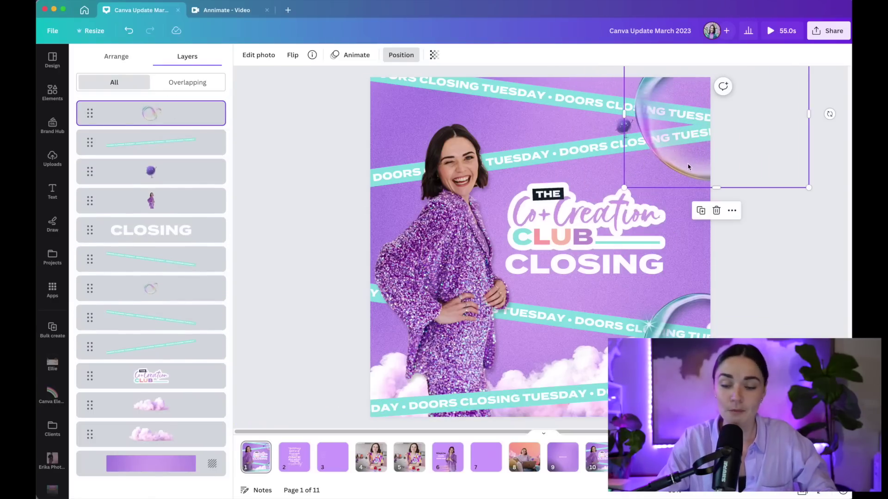
key(super+z)
key(super+z)
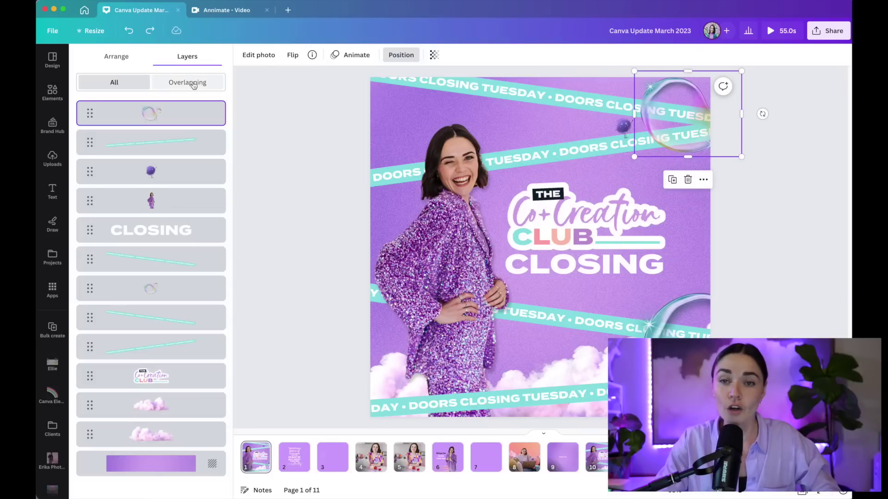
key(super+bracketleft)
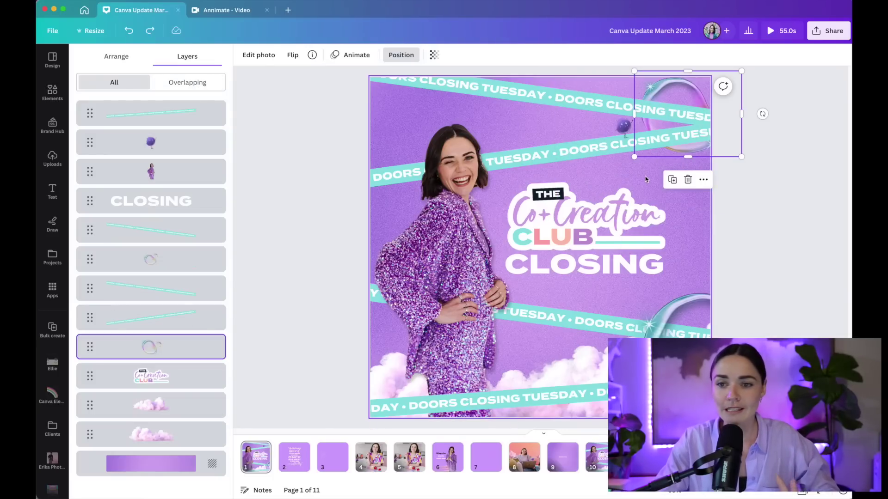
click(197, 83)
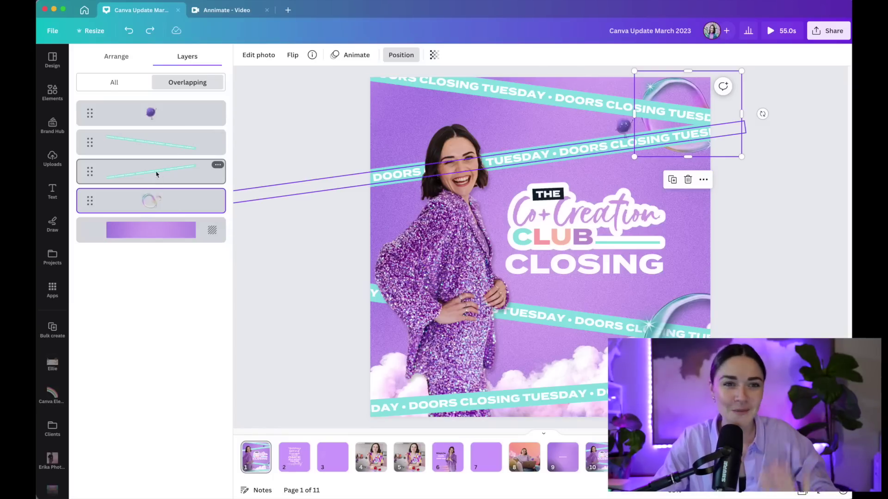
click(104, 83)
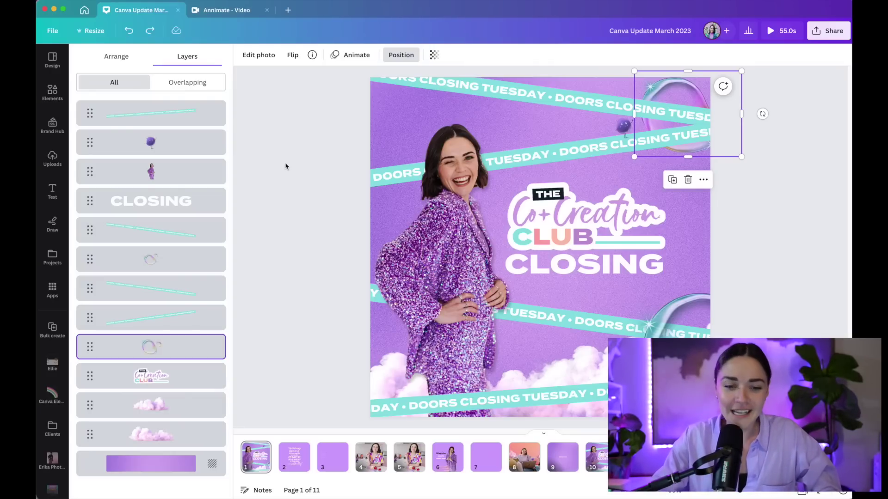
On page 2's quote page, open the purple background document colour for editing
click(296, 449)
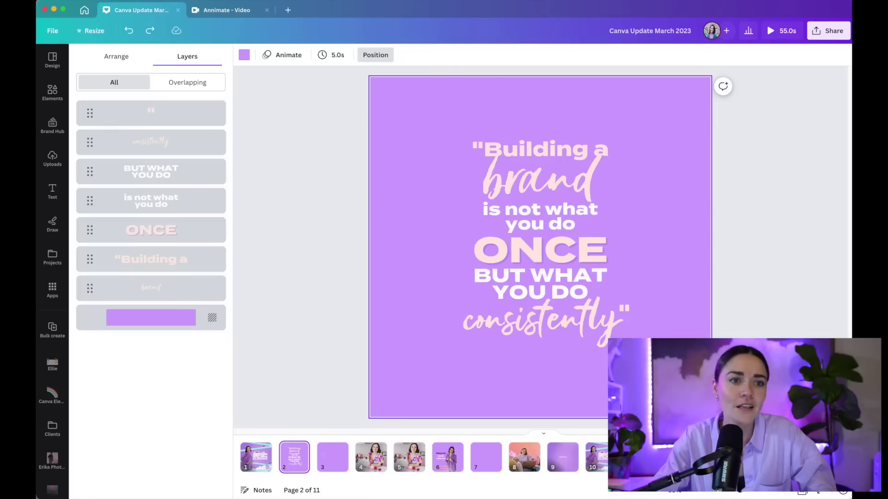
click(52, 92)
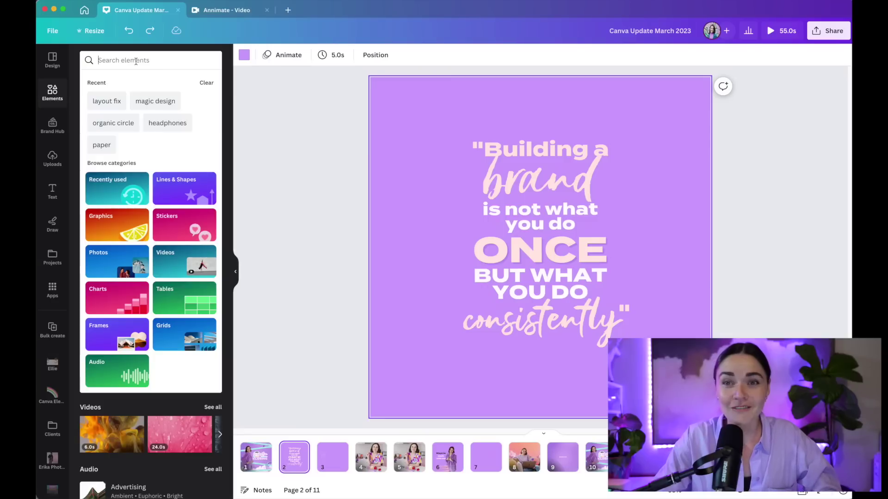
click(414, 111)
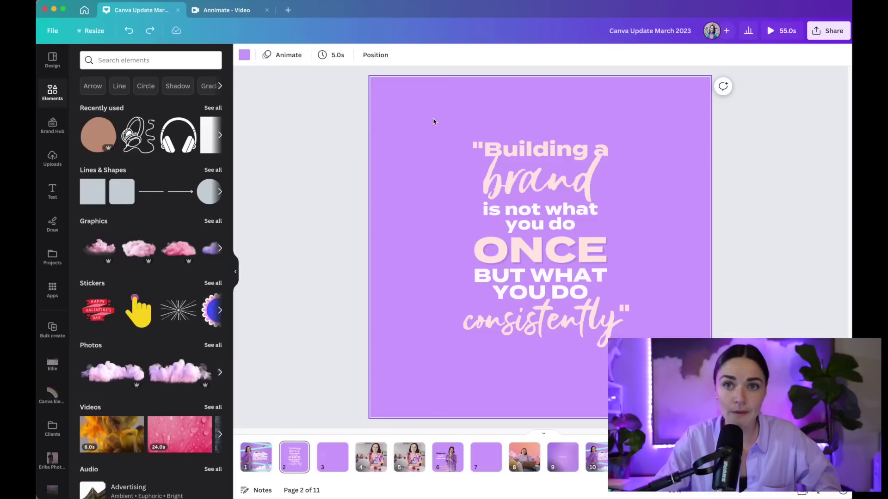
click(245, 55)
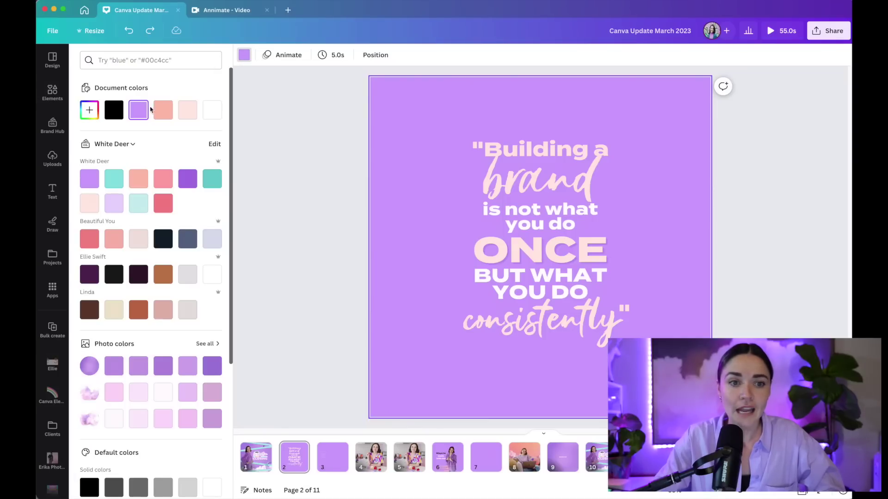
mouse_move(140, 113)
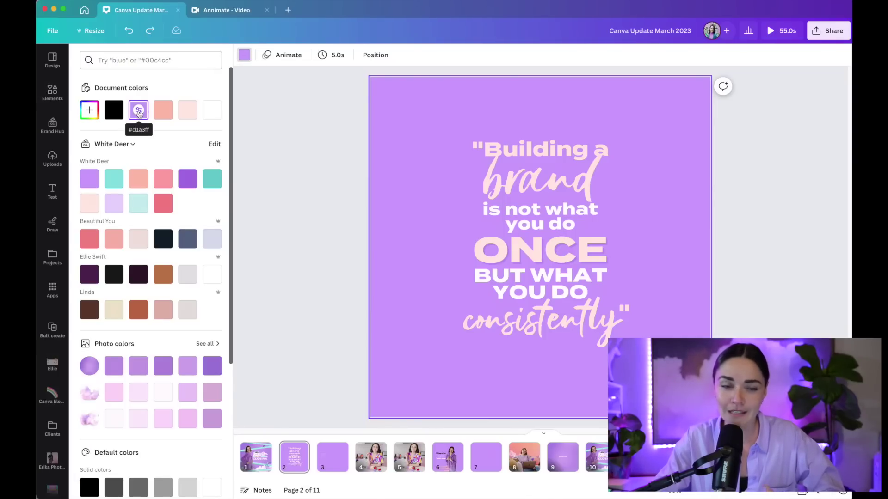
click(139, 113)
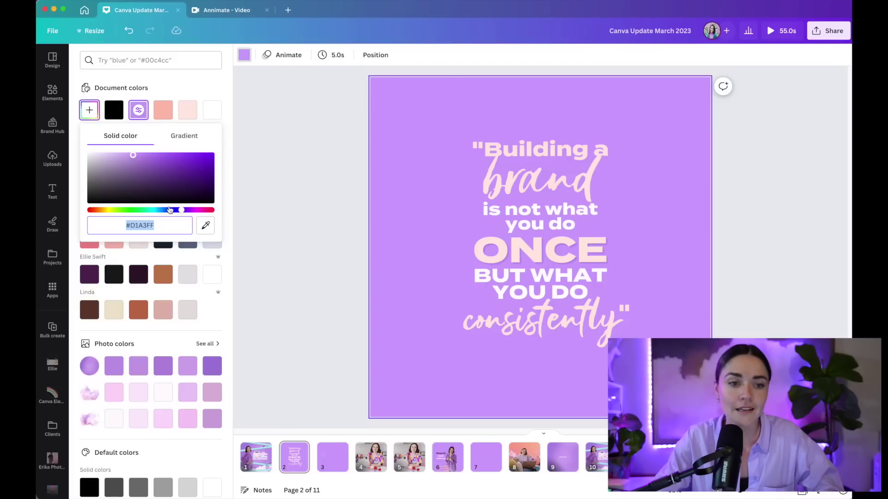
Make the background a gradient, trying top-to-bottom, diagonal and radial styles
click(184, 137)
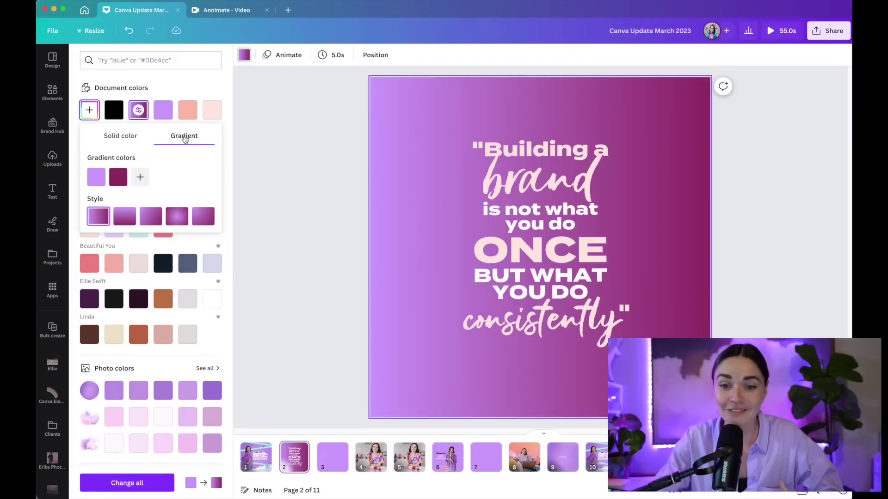
click(124, 217)
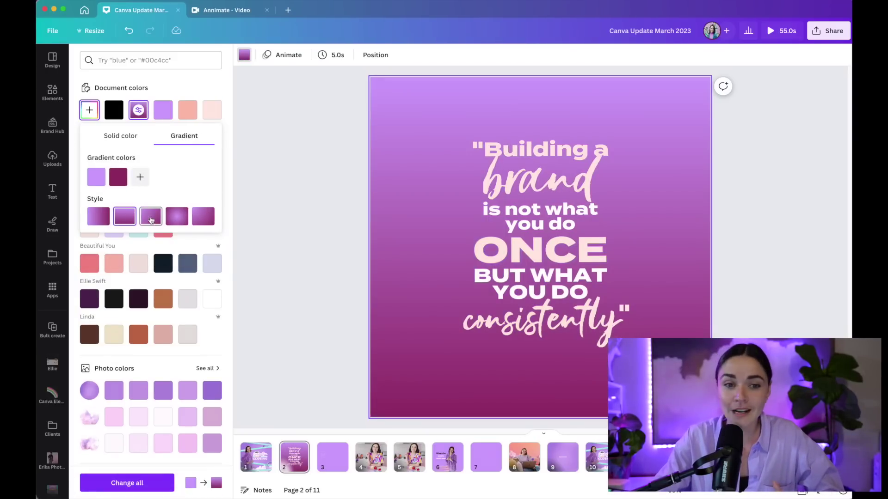
click(150, 217)
click(177, 218)
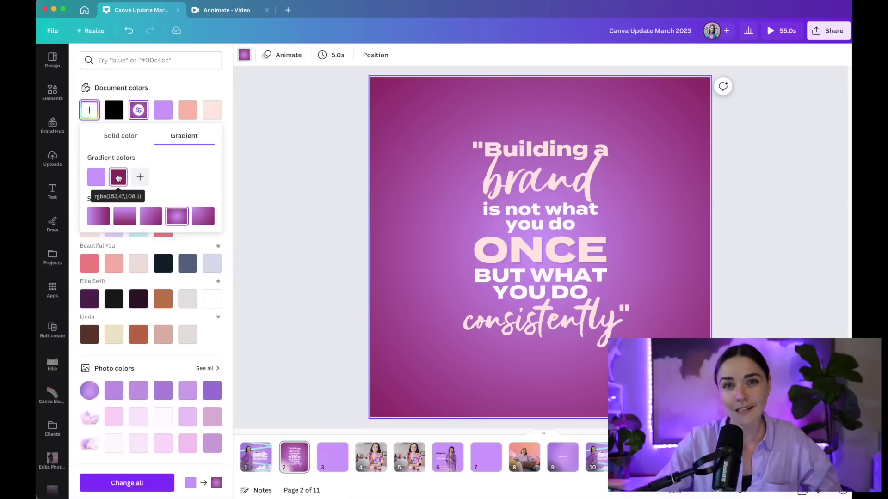
Replace the magenta gradient end with a slightly darkened purple sampled from the photo
click(118, 178)
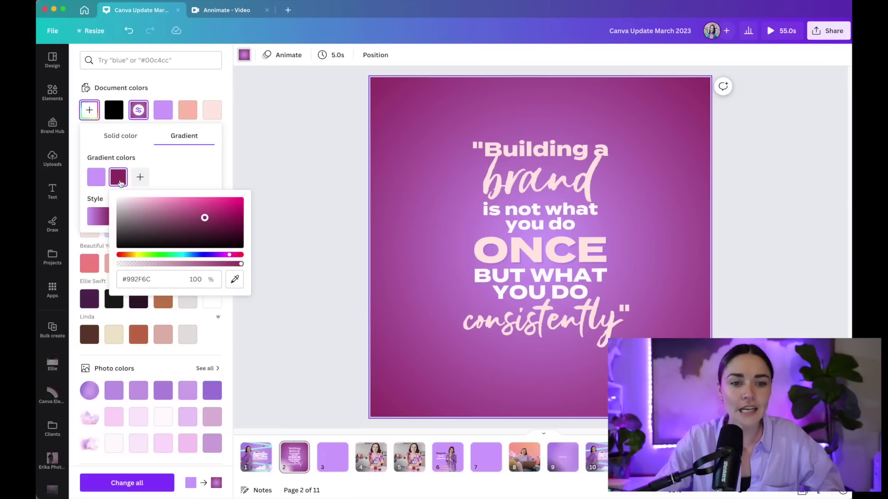
click(236, 280)
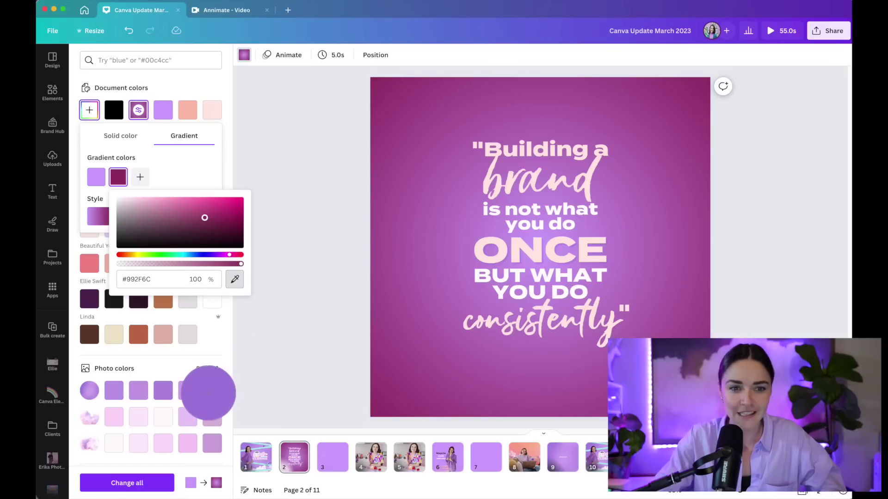
click(209, 394)
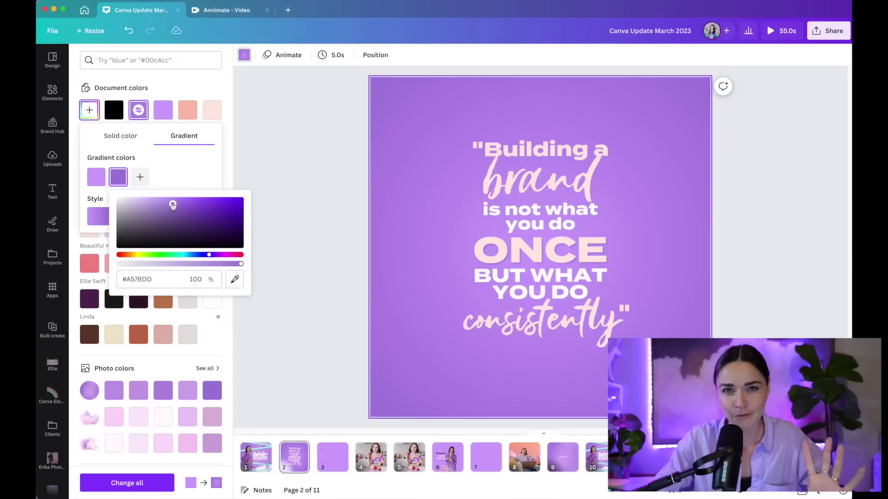
drag(173, 206, 190, 212)
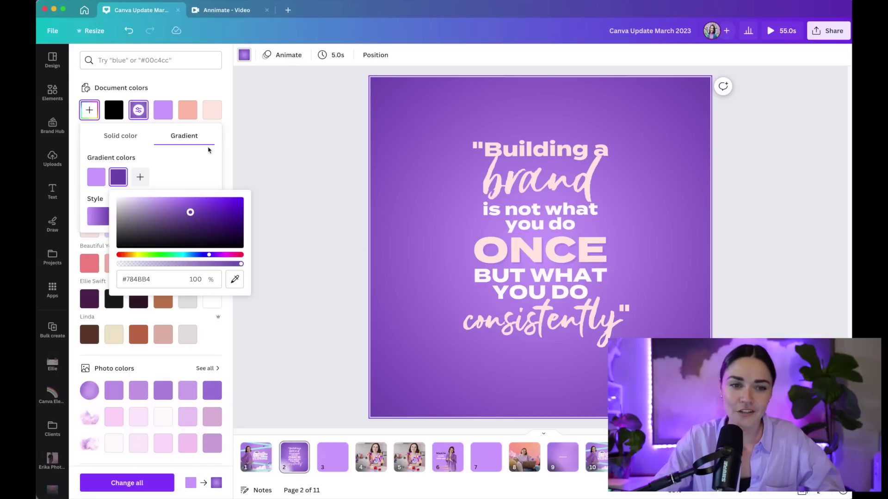
click(196, 163)
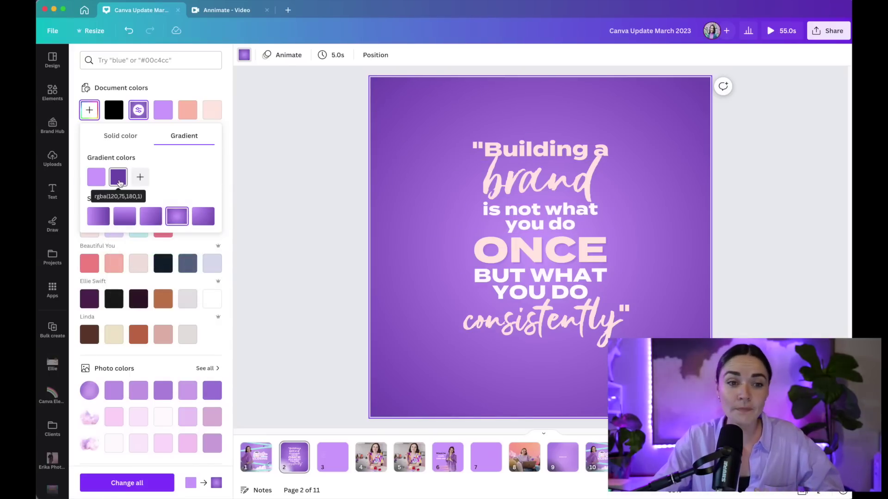
Swap the two gradient colours and add light blue and fourth colour stops
drag(120, 183, 92, 184)
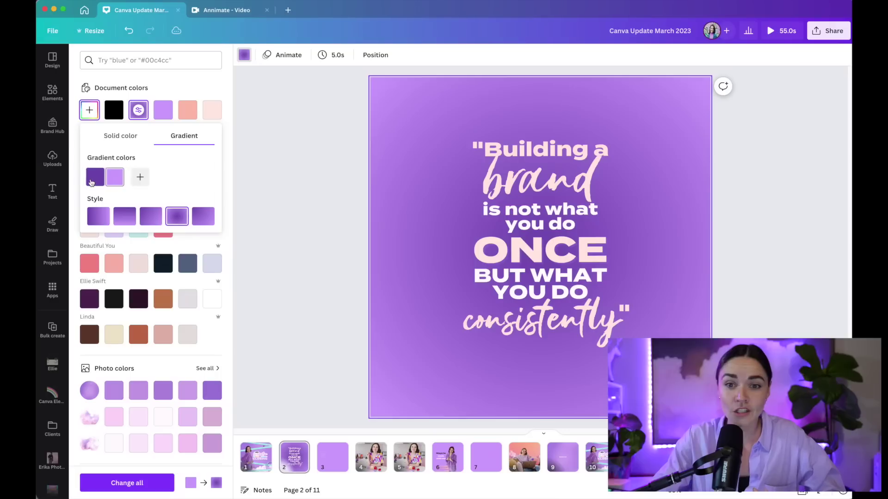
click(140, 177)
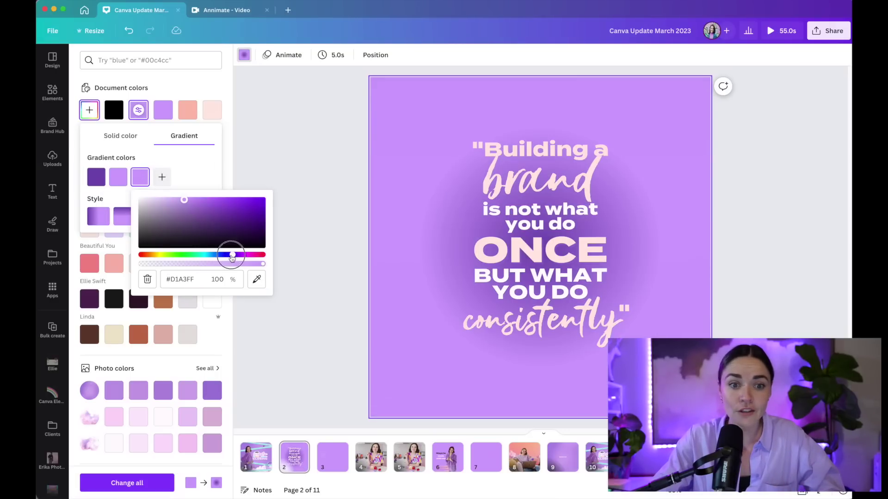
drag(232, 257, 288, 254)
click(162, 177)
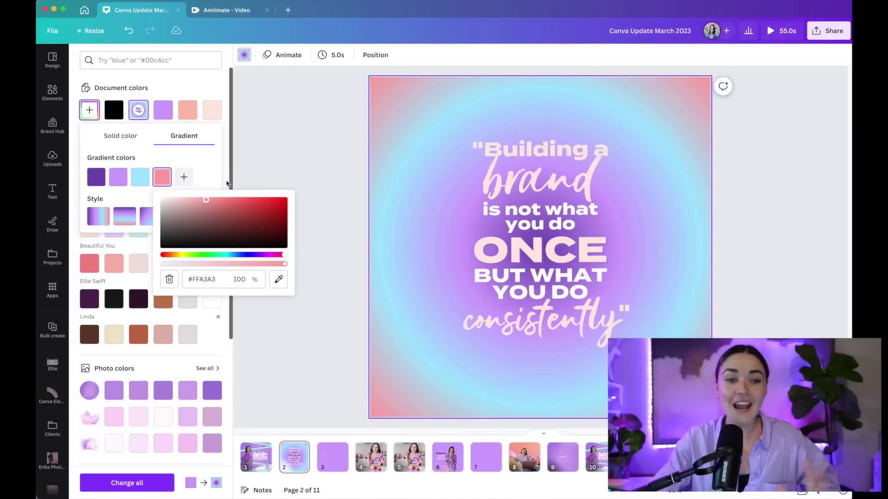
click(208, 161)
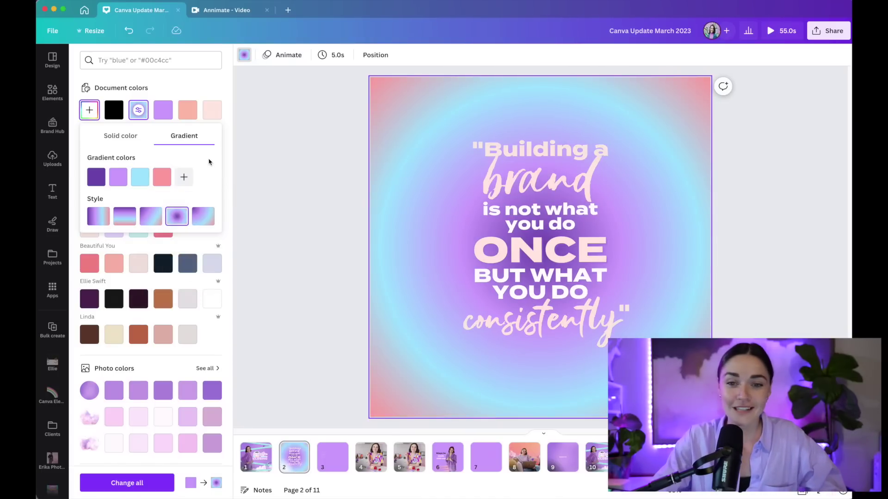
click(338, 194)
Restore the darker radial purple gradient on the quote page, then scroll to blank page 3
key(super+z)
key(super+z)
key(super+z)
key(super+z)
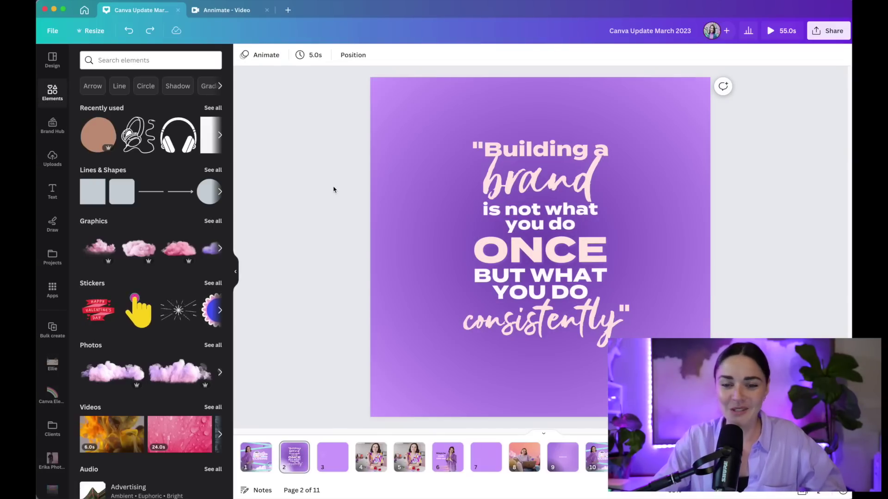
key(super+z)
scroll(629, 210, down, 3)
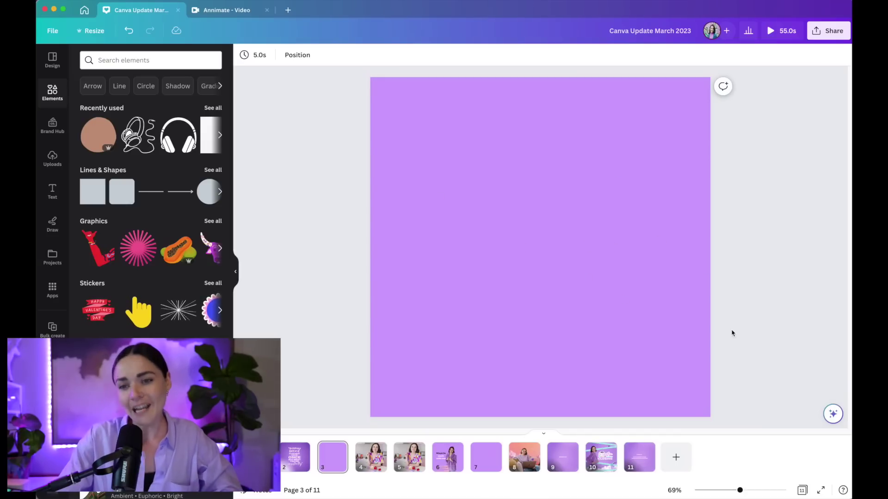
Generate page 3 text with Magic Write using 'Write me 5 tips for keeping plants alive'
click(833, 415)
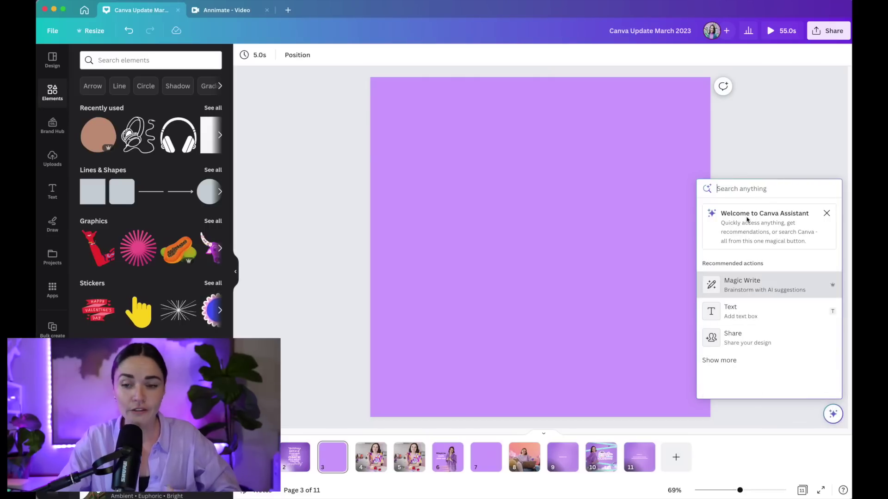
click(777, 287)
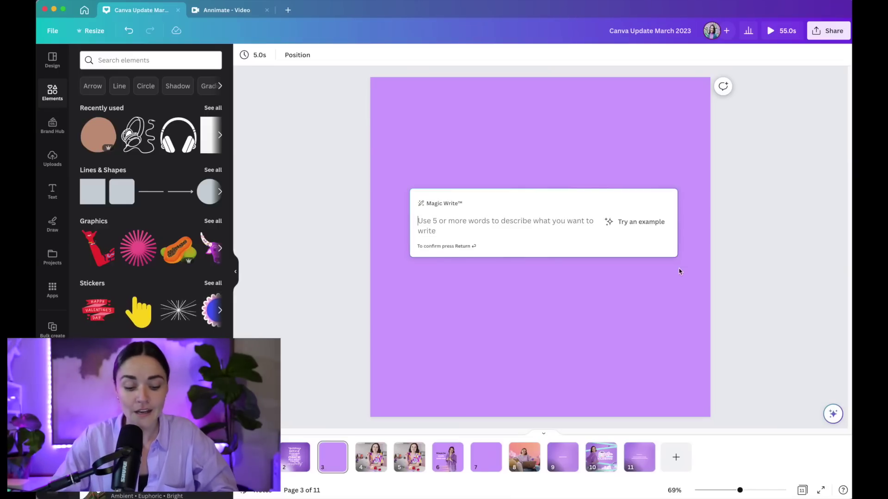
text(Write me 5)
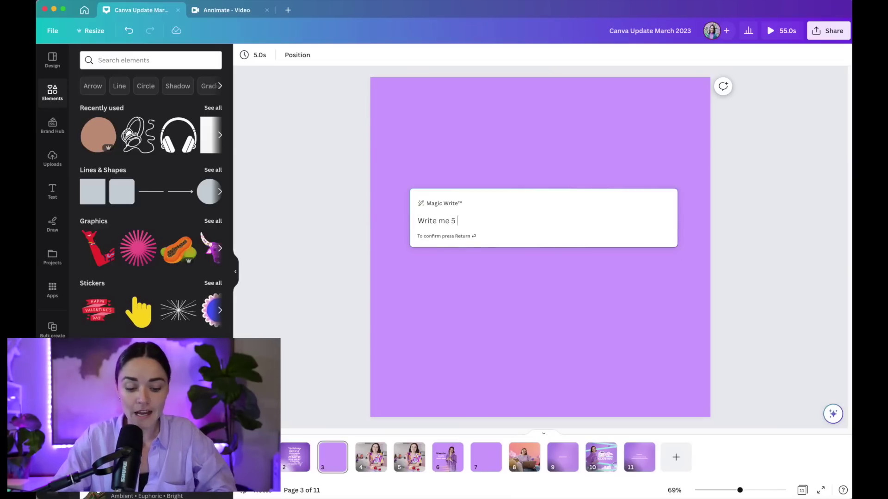
text( tips for)
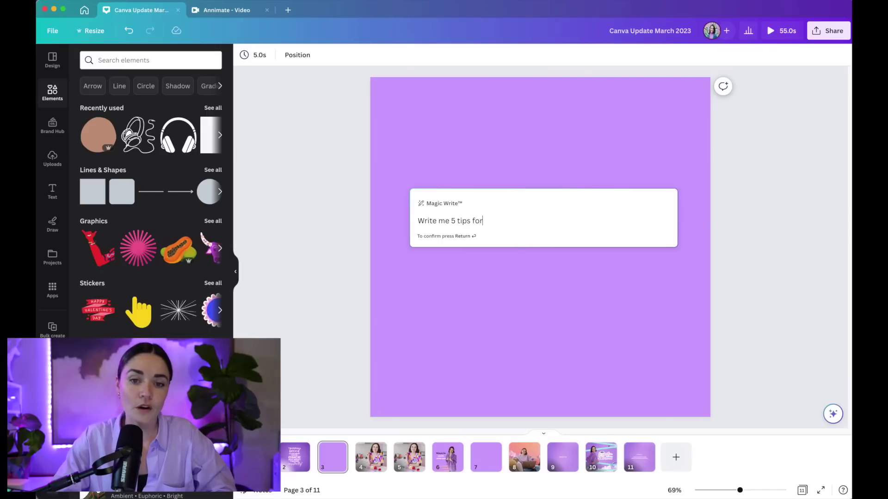
text( keeping plants alive)
key(Return)
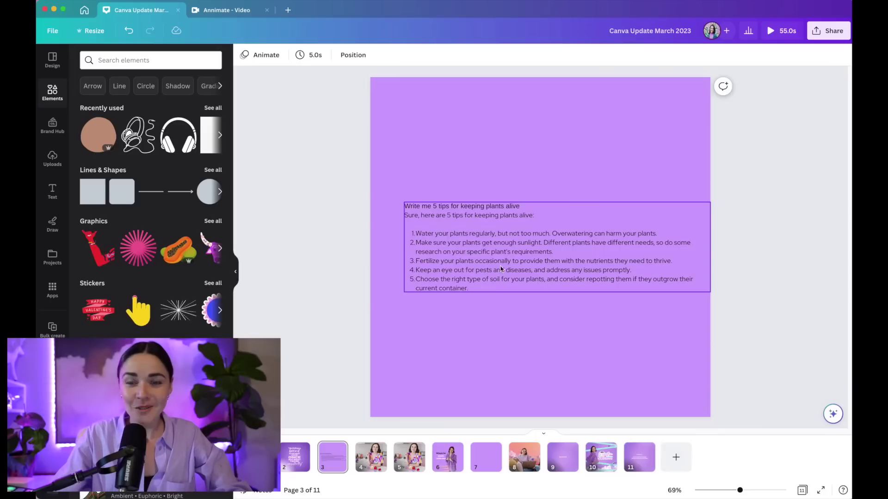
Condense page 3's plant tips with Magic Write's Summarize text into a five-tip summary
key(Escape)
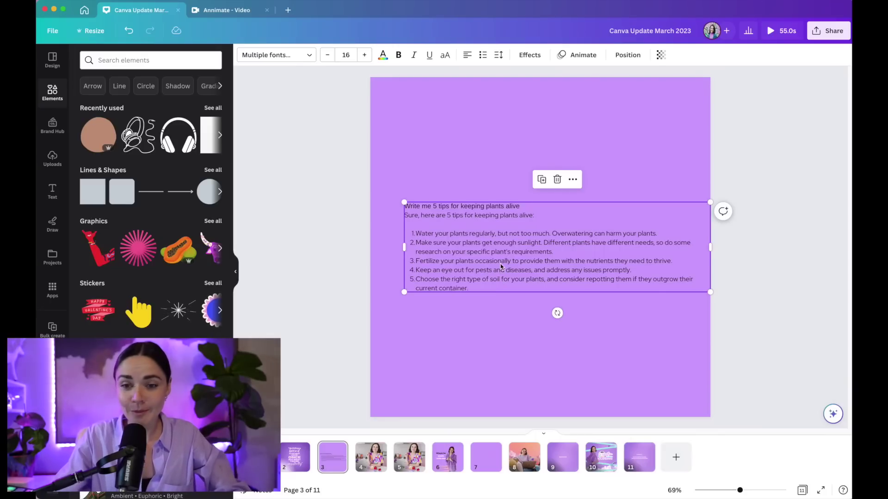
click(831, 414)
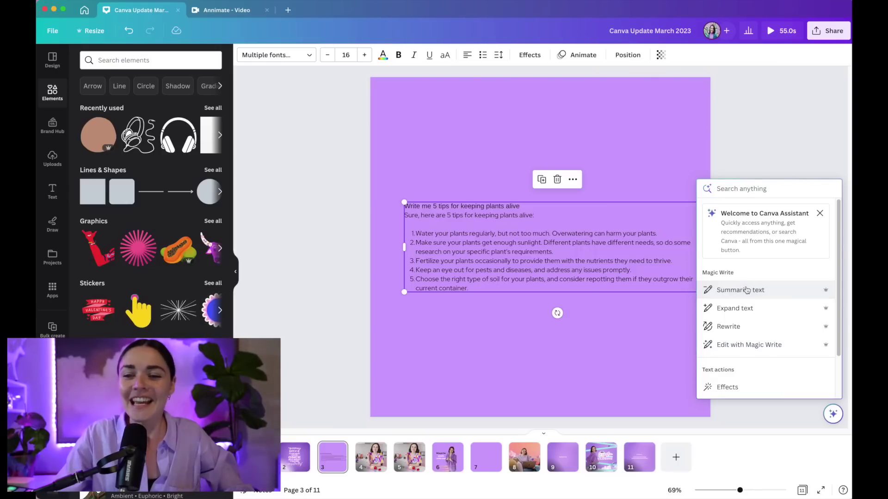
click(765, 291)
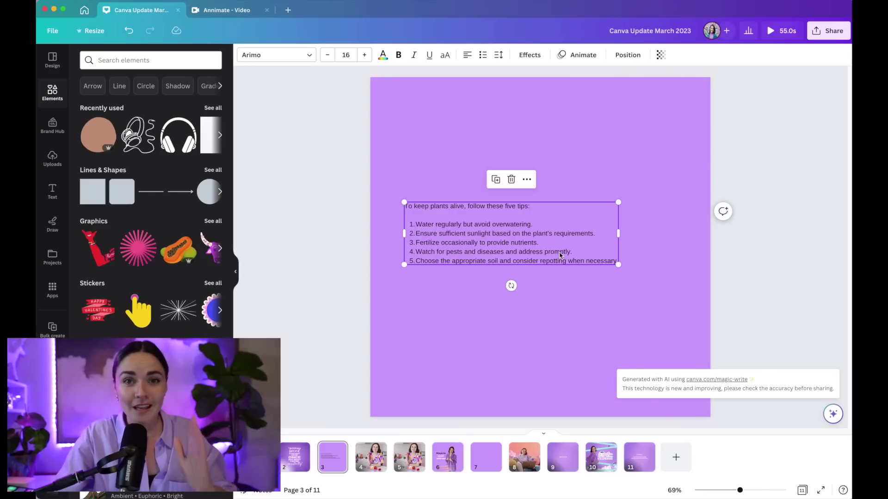
Expand the plant tips summary with Magic Write and move the text box higher
click(833, 414)
click(754, 309)
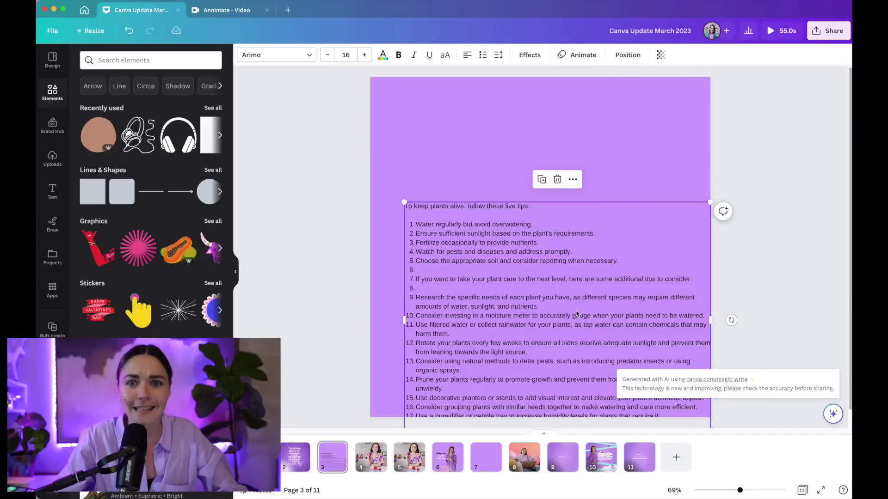
drag(567, 304, 565, 203)
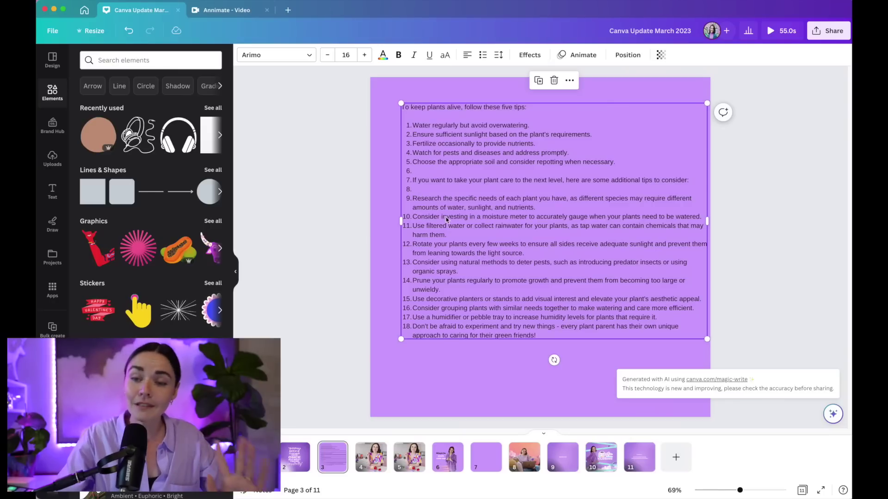
Rewrite the long plant tips with Magic Write's Rewrite, then go to page 4
click(832, 414)
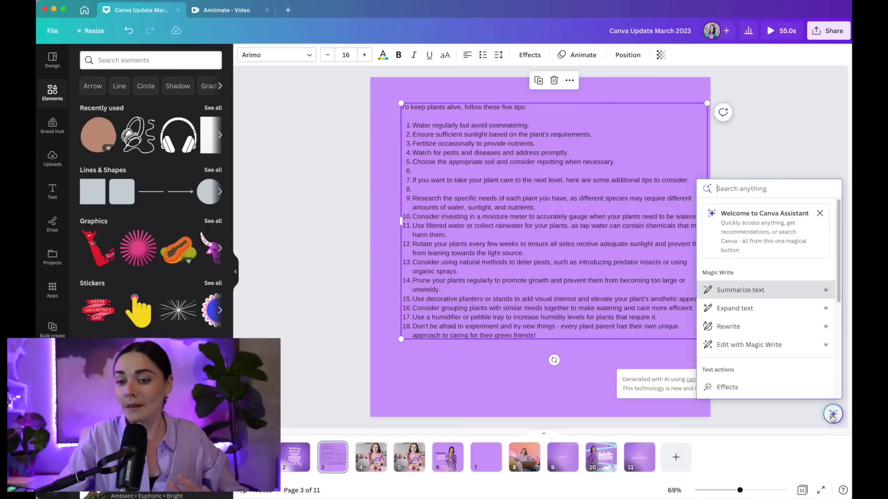
click(740, 327)
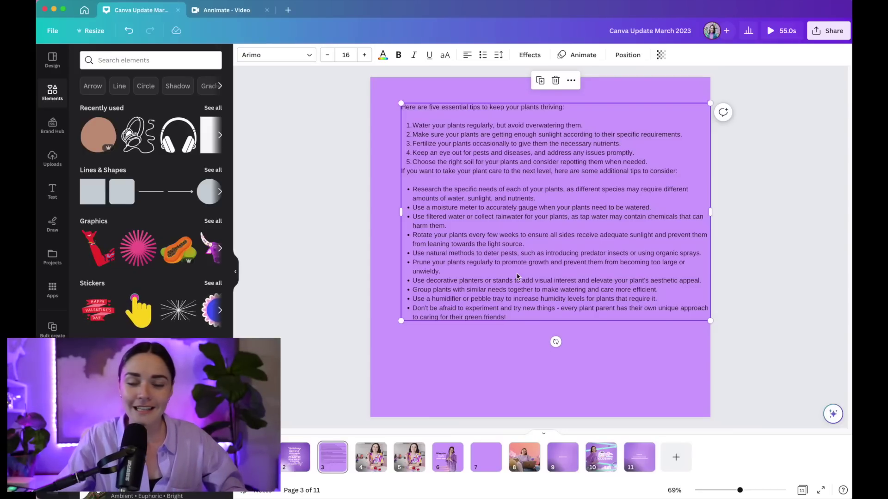
click(365, 453)
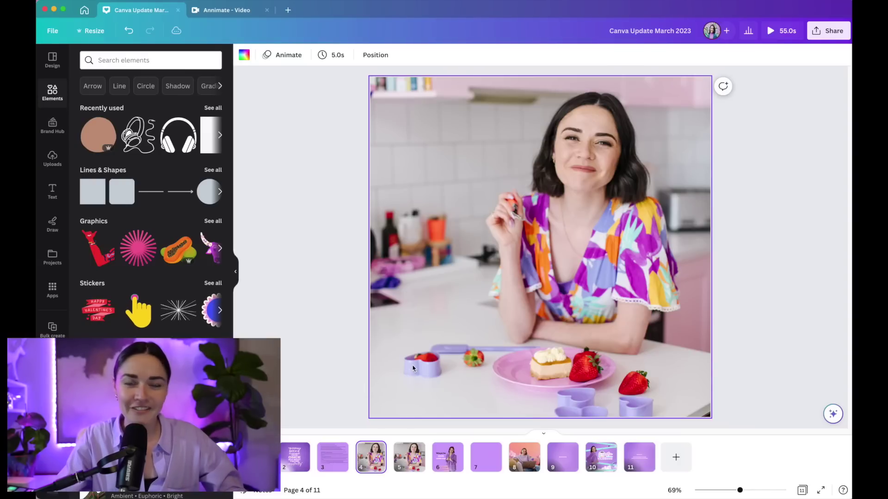
Brush away clutter at the kitchen photo's left edge with Magic Eraser
click(476, 304)
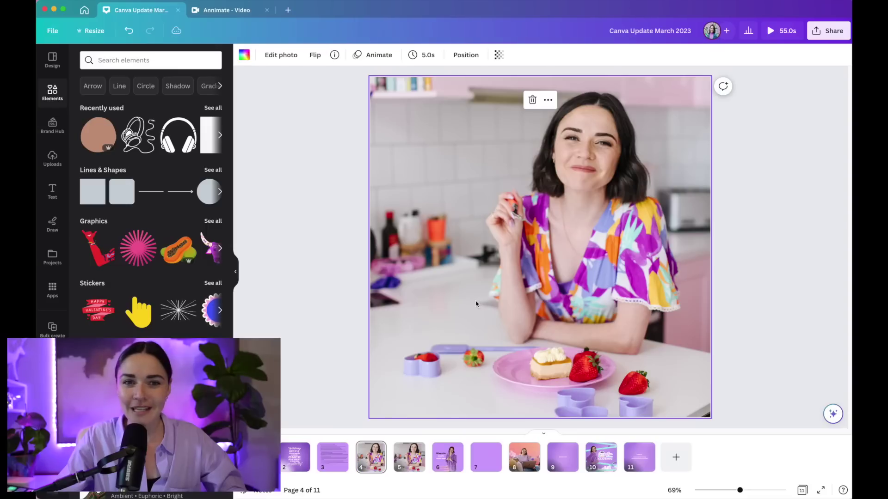
click(279, 55)
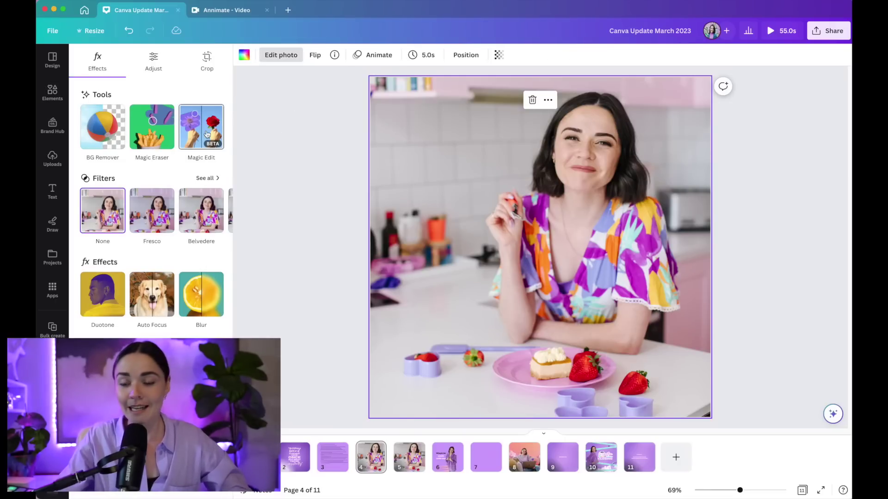
click(155, 129)
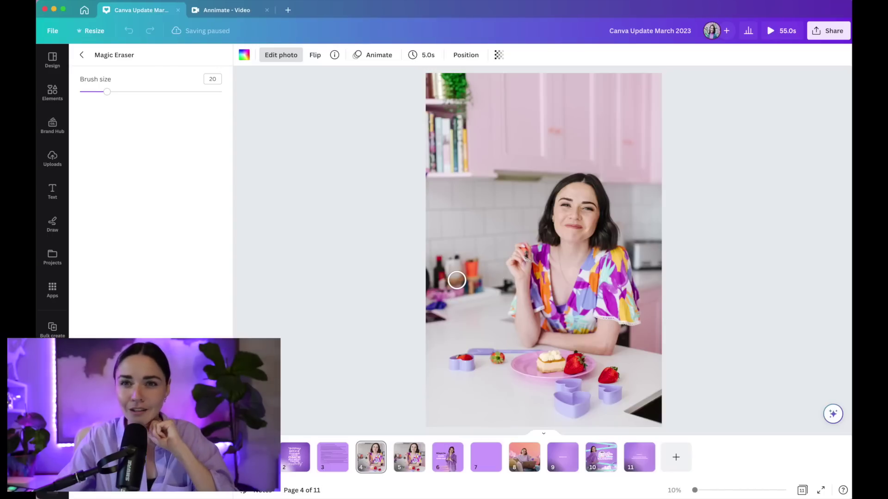
mouse_move(426, 264)
mouse_down()
mouse_move(428, 311)
mouse_move(440, 319)
mouse_move(438, 307)
mouse_move(493, 293)
mouse_move(475, 285)
mouse_move(474, 264)
mouse_move(440, 260)
mouse_move(441, 289)
mouse_move(462, 285)
mouse_move(448, 281)
mouse_up()
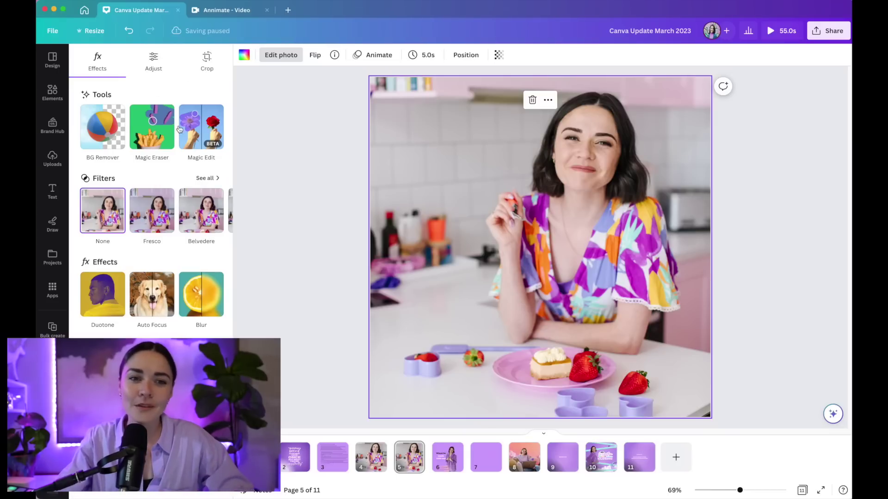
Replace the strawberry beside the bowls with a Magic Edit mini zebra, keeping the third result
click(194, 132)
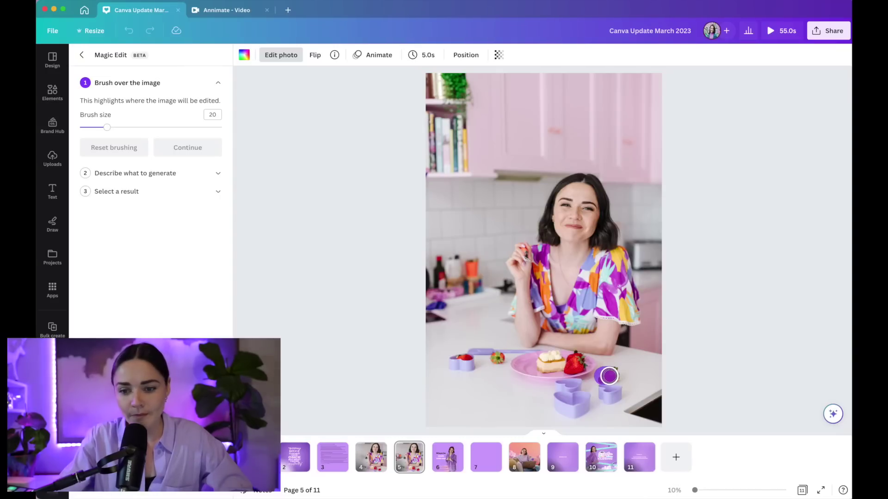
drag(603, 378, 614, 374)
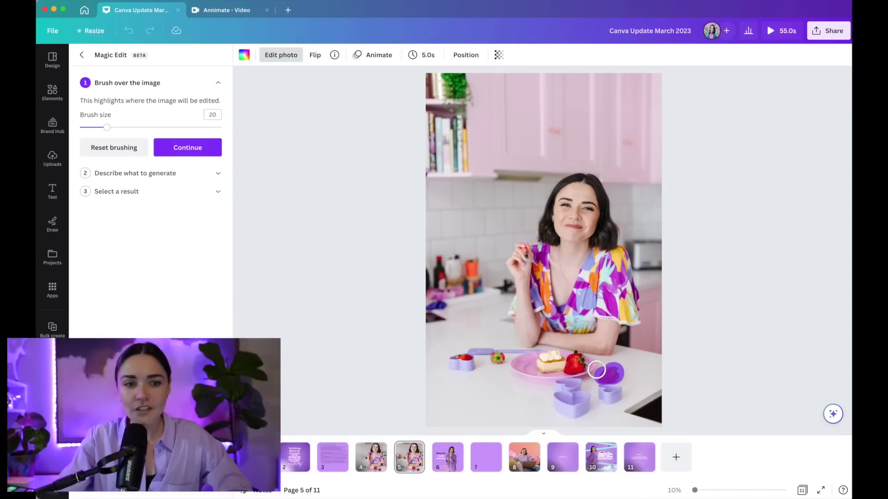
click(186, 149)
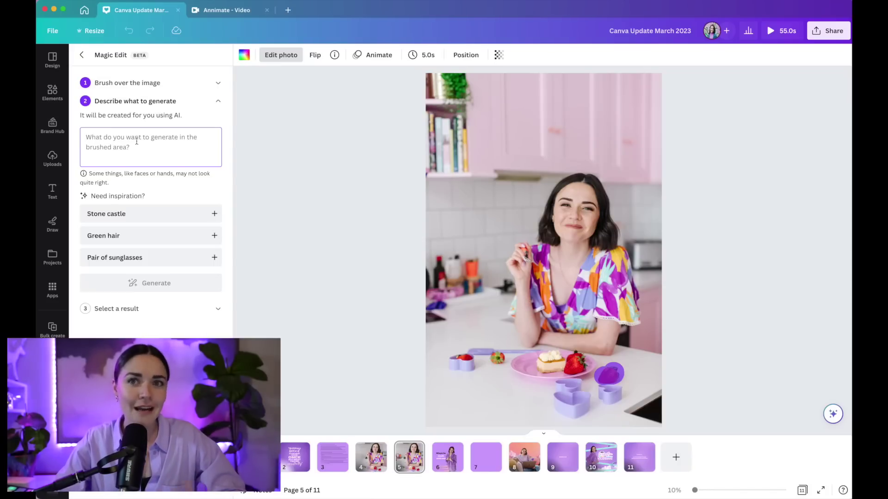
text(a mini zebra)
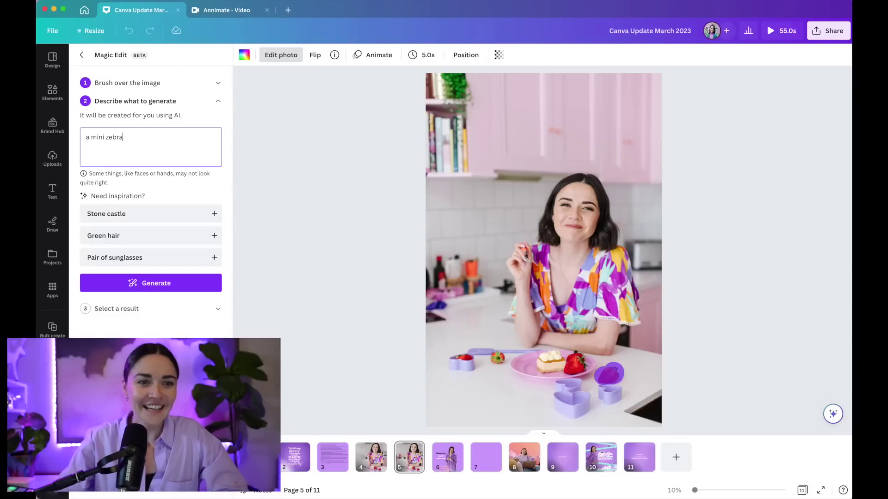
click(153, 286)
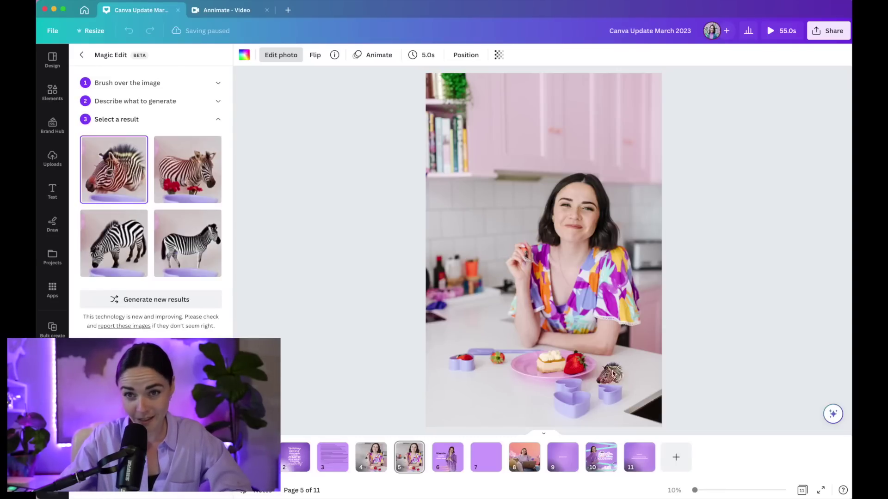
click(111, 256)
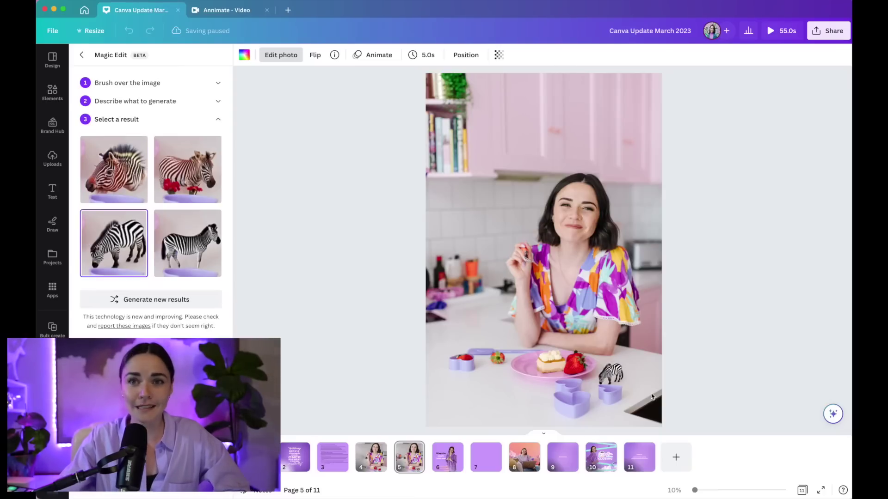
click(186, 494)
key(Escape)
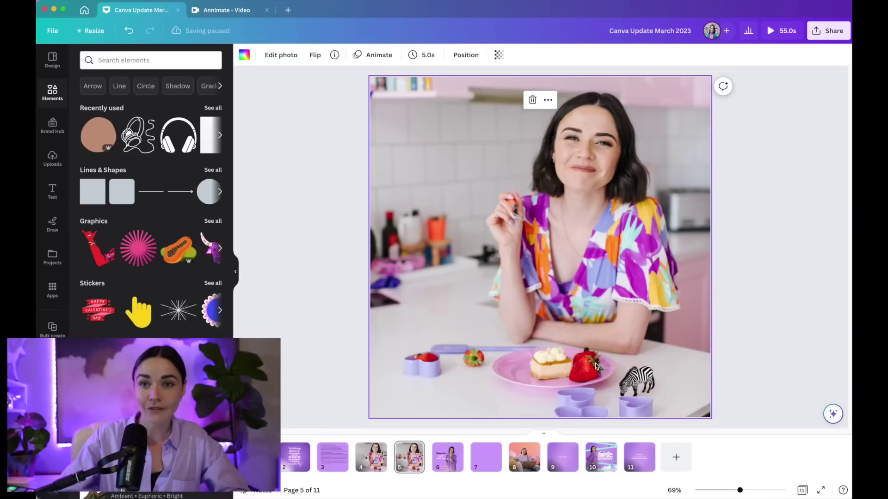
Move through the page strip to page 8 while browsing Instagram post templates
click(451, 470)
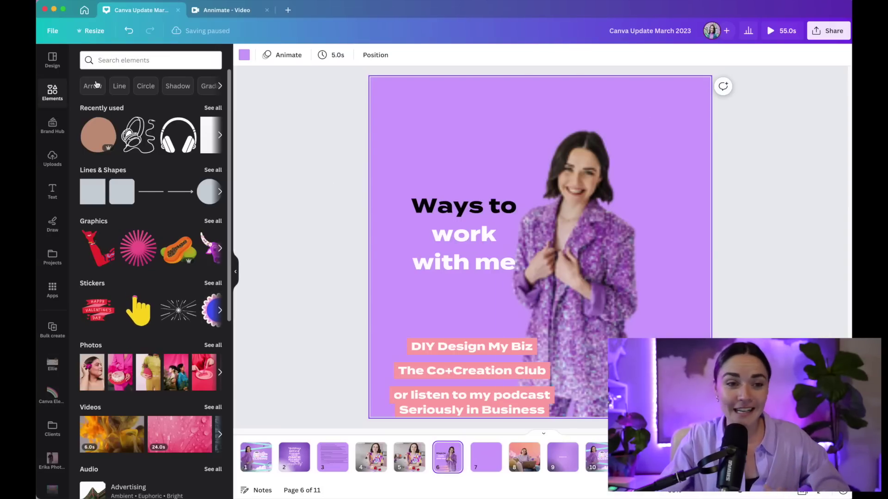
click(52, 62)
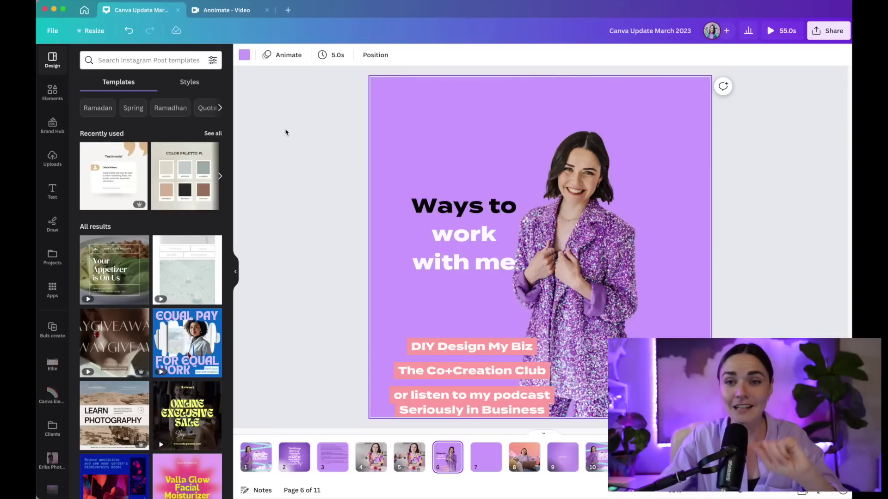
scroll(788, 289, down, 4)
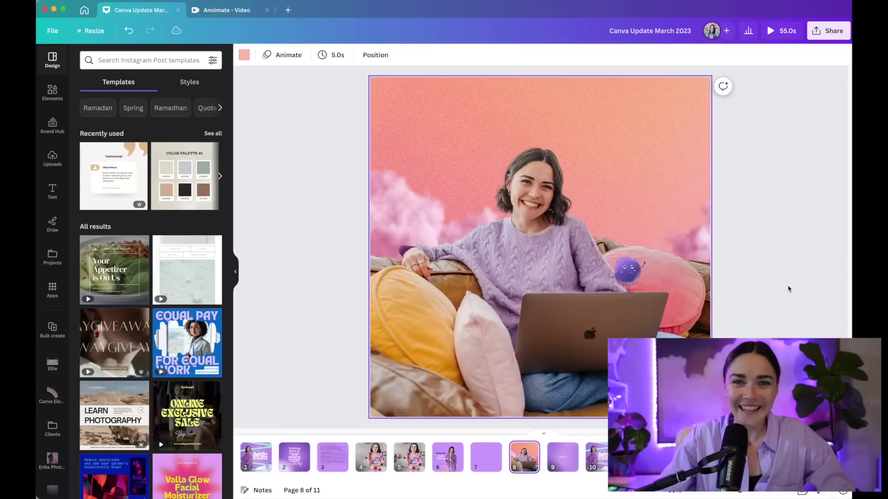
Open Draw and set the pen to medium weight 12 in white
click(52, 225)
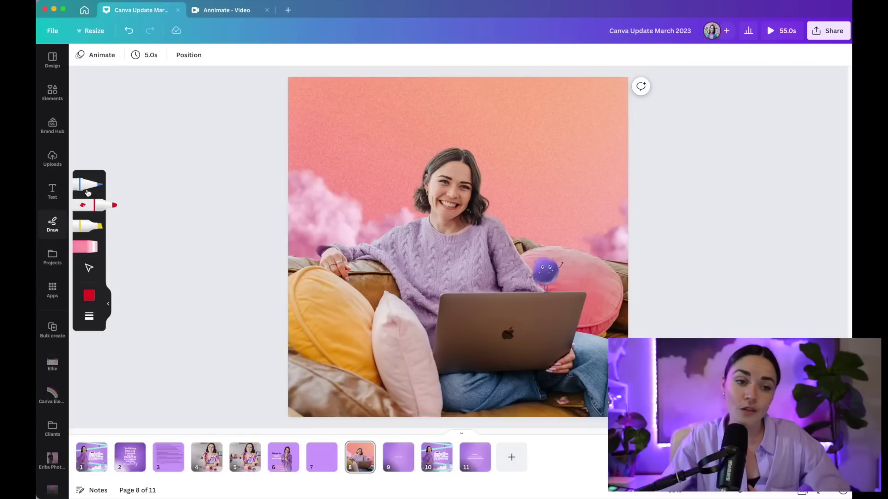
click(91, 206)
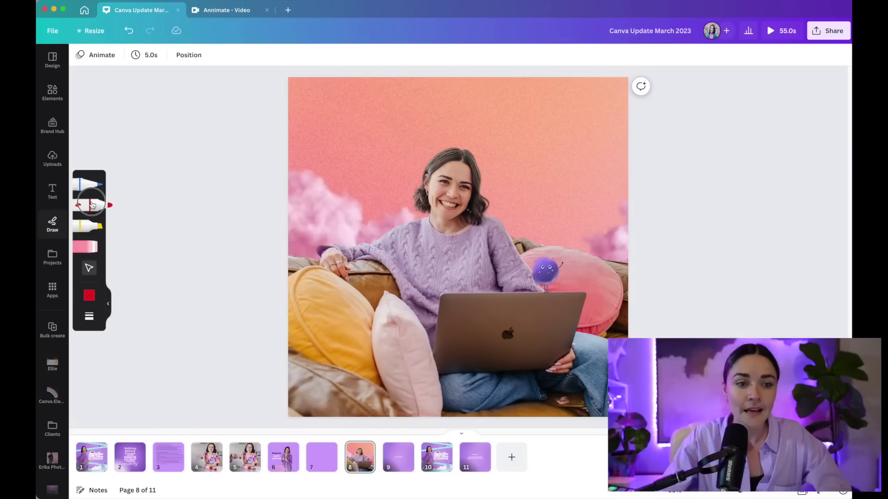
click(89, 318)
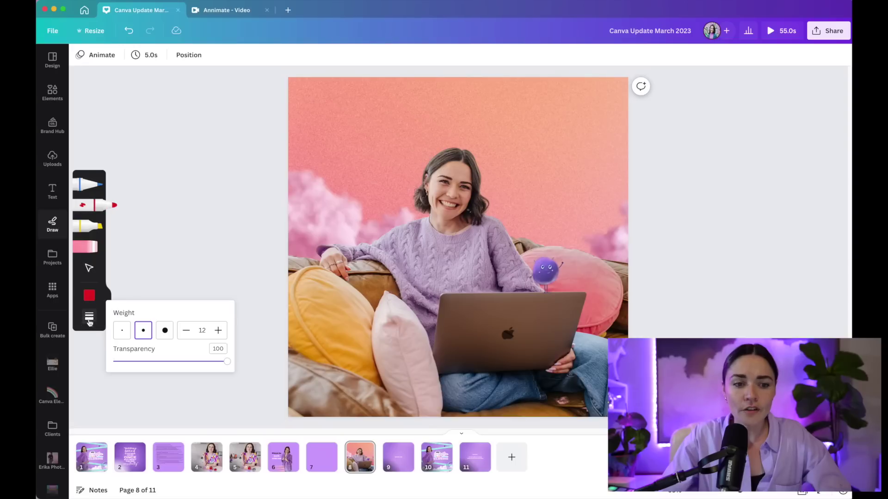
click(165, 331)
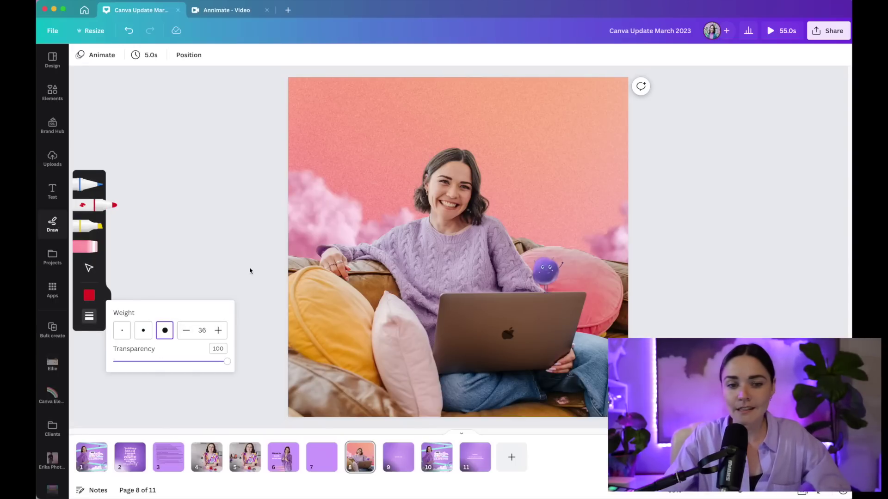
mouse_move(323, 210)
mouse_down()
mouse_move(397, 214)
mouse_move(406, 204)
mouse_up()
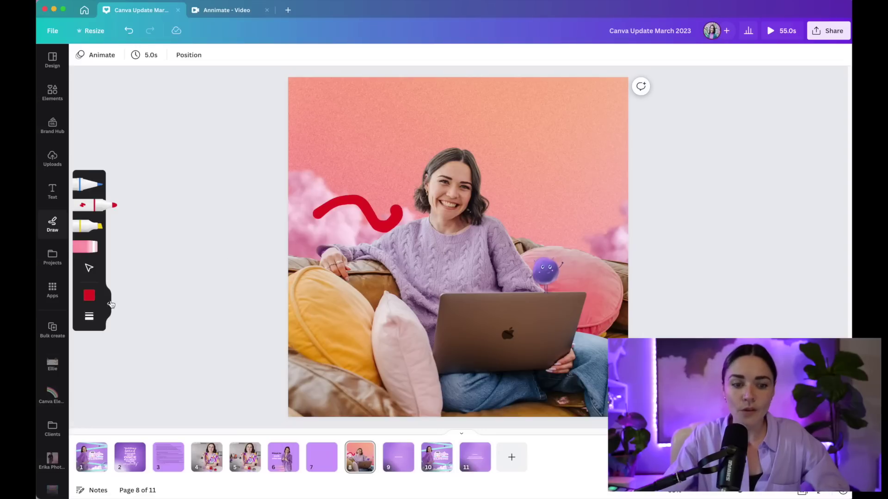
key(super+z)
click(89, 316)
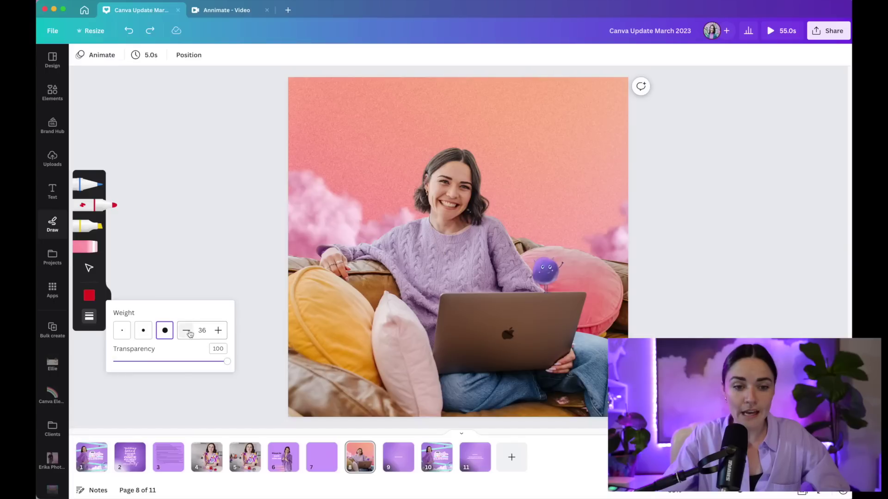
click(186, 332)
click(186, 331)
click(187, 331)
click(186, 331)
click(186, 331)
click(144, 330)
click(89, 296)
click(233, 247)
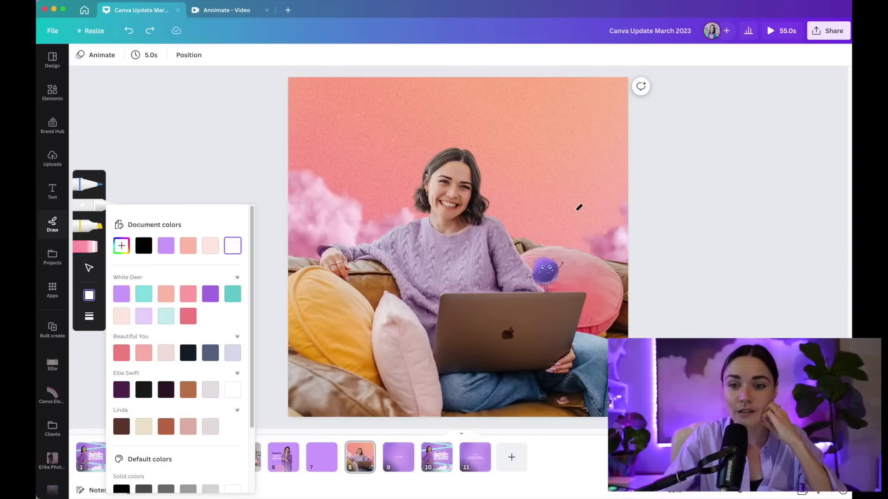
Try a few white strokes along the photo's right edge and top, undoing each
drag(618, 229, 634, 152)
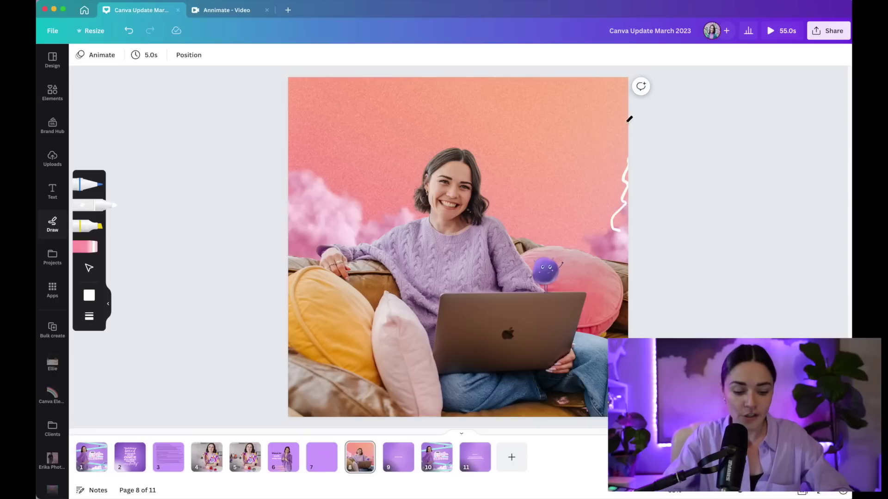
key(super+z)
mouse_move(279, 103)
mouse_down()
mouse_move(310, 88)
mouse_move(359, 83)
mouse_up()
key(super+z)
drag(290, 97, 453, 77)
key(super+z)
Outline the woman's shoulder, arm and laptop in white, with speed lines beside her head
mouse_move(492, 153)
mouse_down()
mouse_move(489, 163)
mouse_move(505, 165)
mouse_move(503, 182)
mouse_up()
drag(428, 220, 479, 229)
mouse_move(430, 217)
mouse_down()
mouse_move(368, 246)
mouse_move(413, 308)
mouse_move(553, 293)
mouse_up()
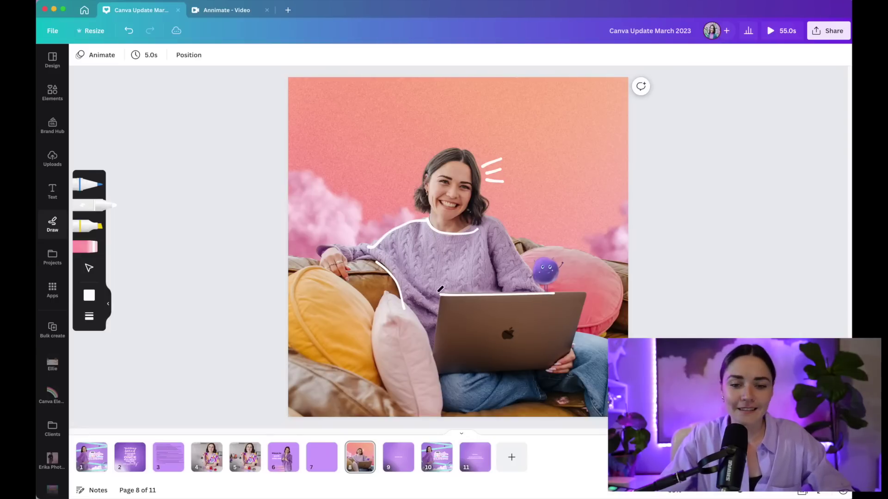
drag(438, 293, 435, 367)
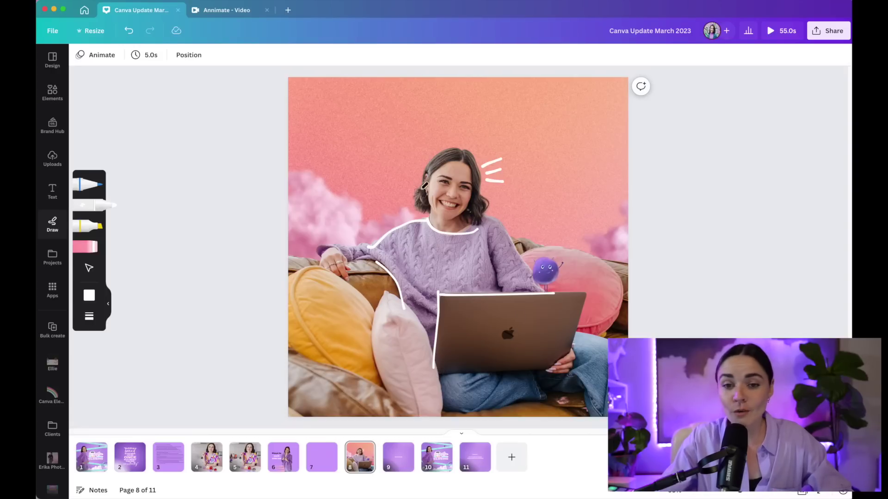
mouse_move(383, 152)
mouse_down()
mouse_move(415, 137)
mouse_move(406, 125)
mouse_move(400, 140)
mouse_move(444, 119)
mouse_up()
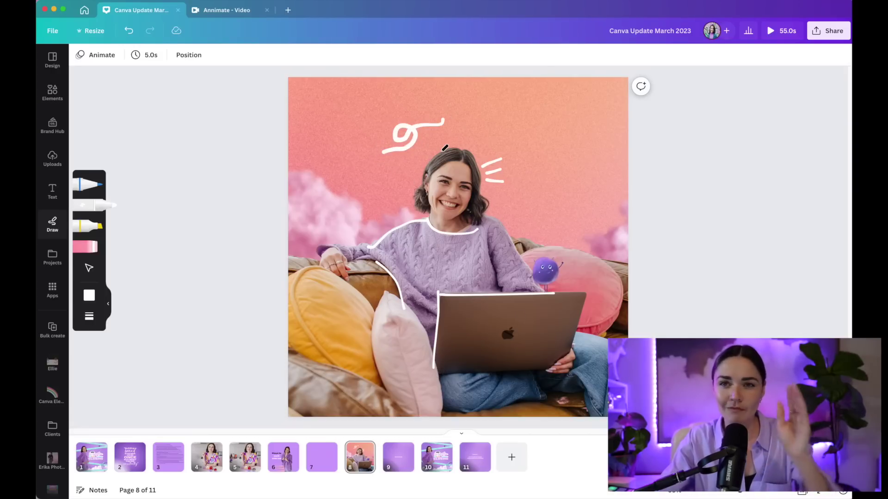
scroll(416, 131, up, 5)
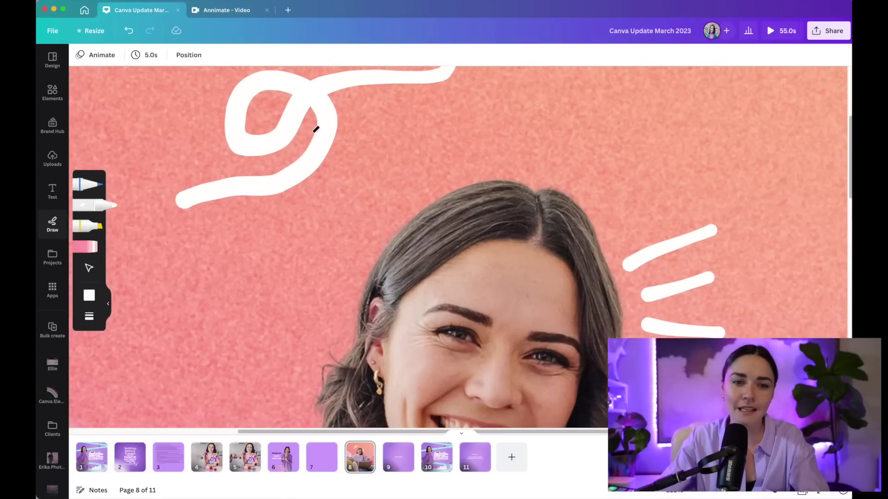
scroll(311, 134, down, 5)
mouse_move(467, 156)
mouse_down()
mouse_move(502, 143)
mouse_move(509, 151)
mouse_move(533, 124)
mouse_up()
key(ctrl+z)
key(ctrl+z)
key(ctrl+z)
key(ctrl+z)
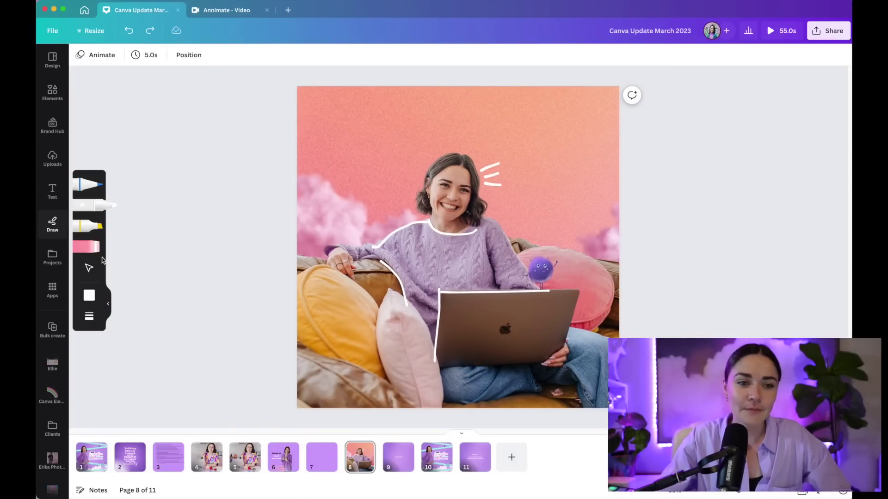
Enlarge and reposition a speed-line stroke, trying lilac, gradient and peach before restoring white
click(89, 268)
click(490, 170)
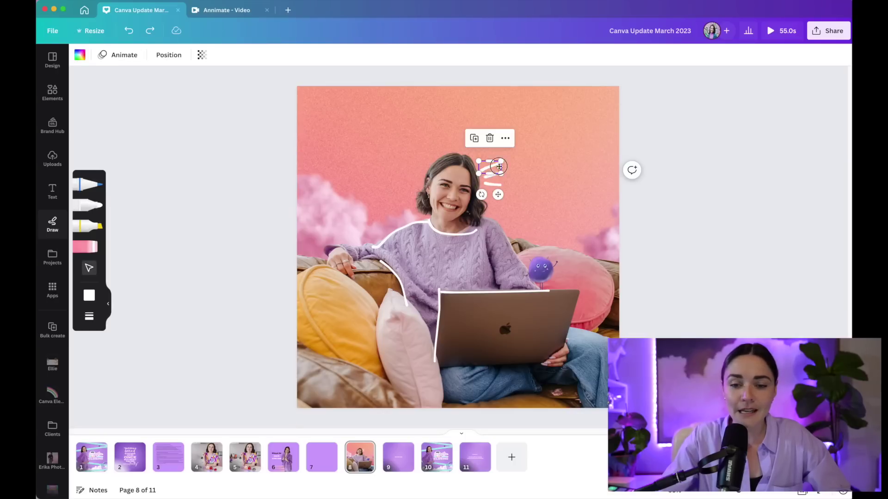
mouse_move(490, 172)
mouse_down()
mouse_move(492, 154)
mouse_move(566, 116)
mouse_move(539, 143)
mouse_up()
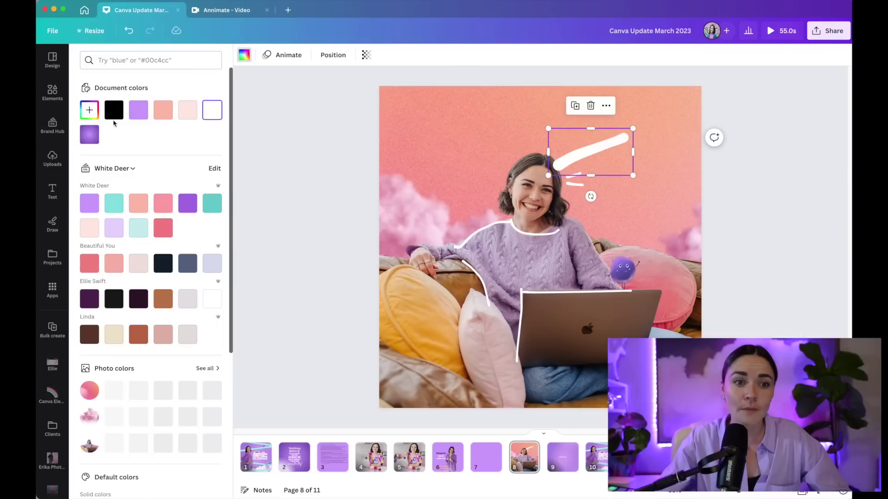
click(80, 54)
click(136, 118)
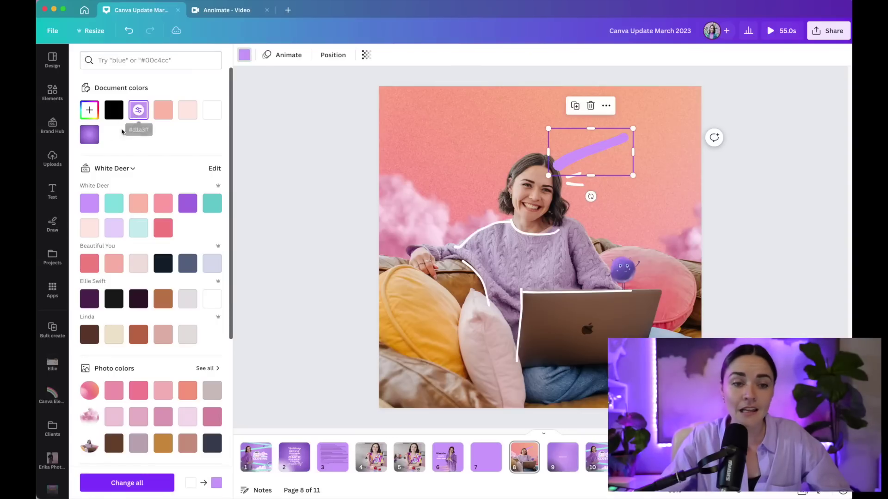
click(90, 135)
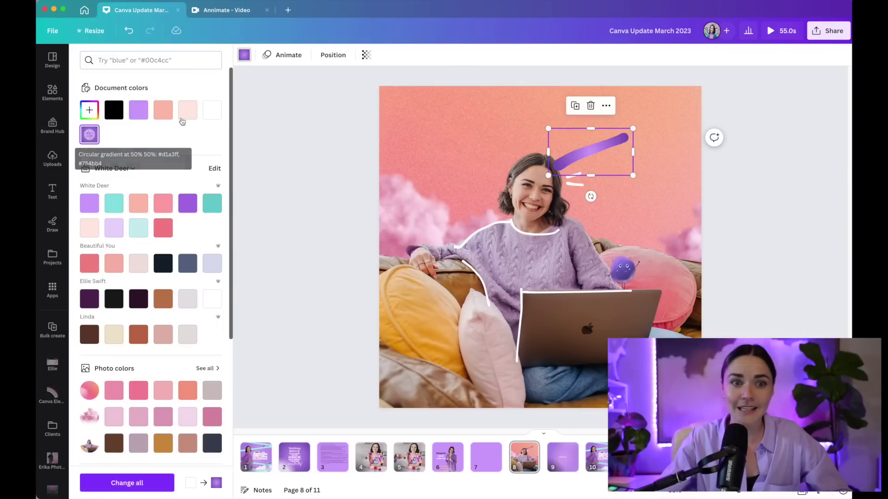
click(164, 112)
click(209, 115)
mouse_move(615, 143)
mouse_down()
mouse_move(626, 138)
mouse_move(588, 156)
mouse_up()
click(378, 202)
double_click(328, 215)
Leave photo cropping, pick the blue pen and sketch a thin star in the upper-left sky
click(330, 233)
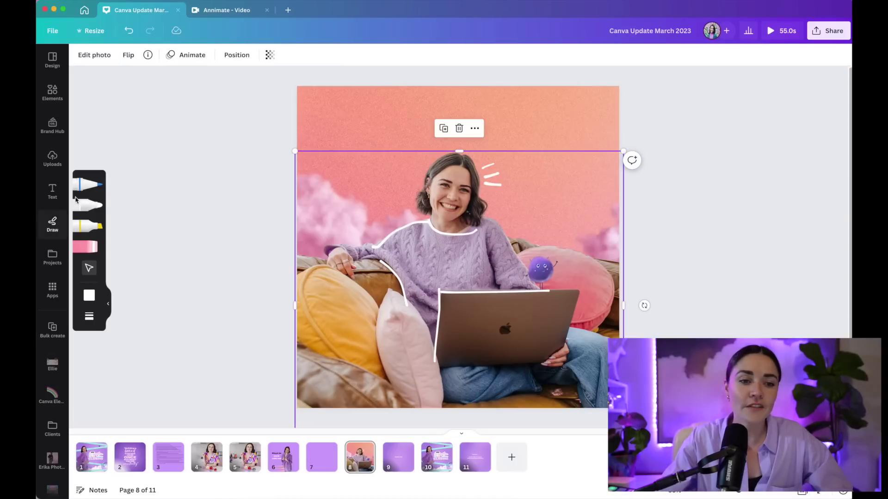
click(85, 229)
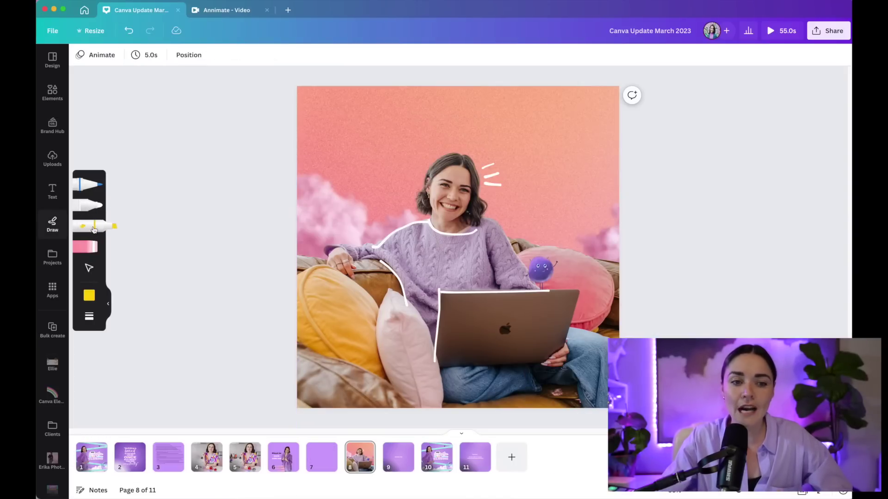
click(110, 184)
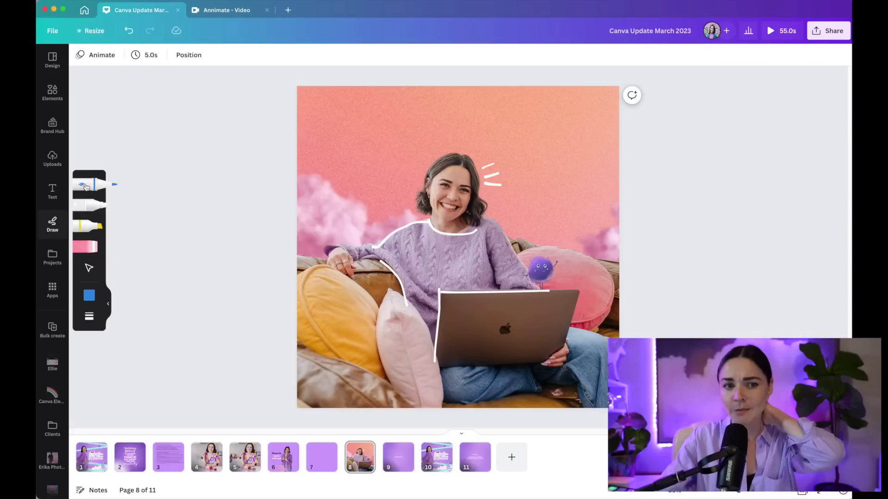
mouse_move(353, 127)
mouse_down()
mouse_move(303, 137)
mouse_move(337, 119)
mouse_move(351, 132)
mouse_up()
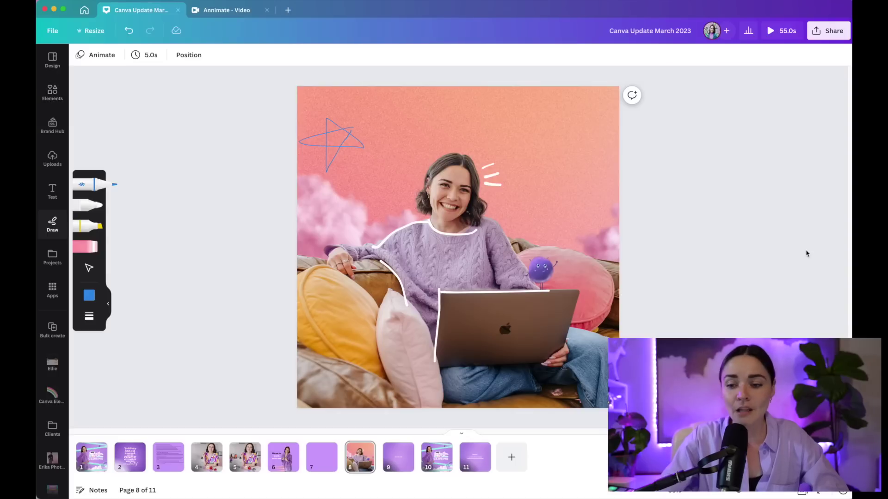
Add a blue star shape to page 8 via the assistant search 'star', then go to page 9
key(super+e)
text(star)
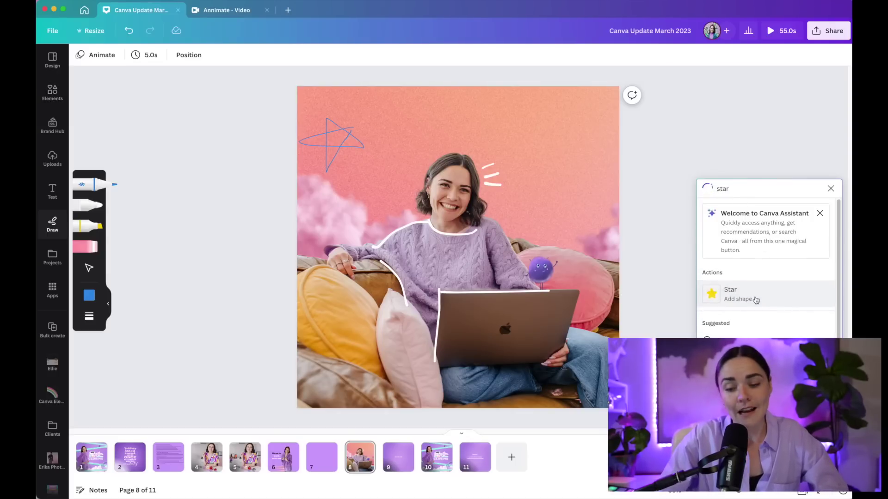
click(755, 298)
key(Escape)
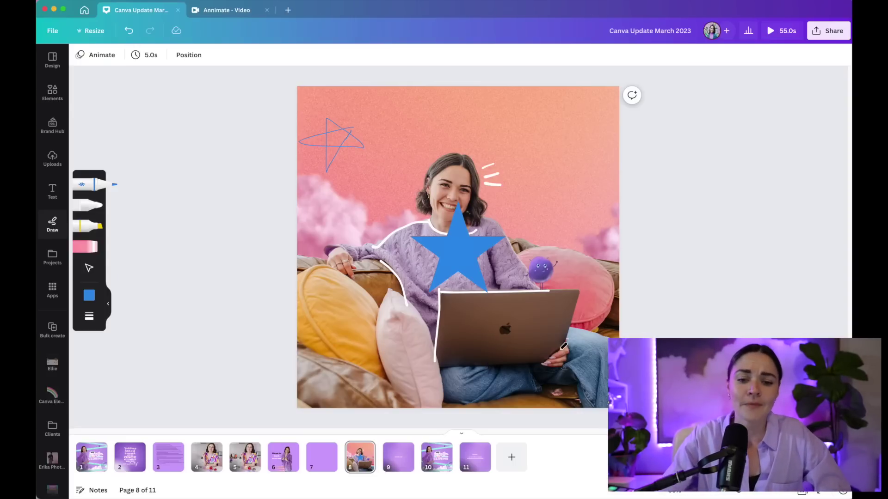
click(398, 468)
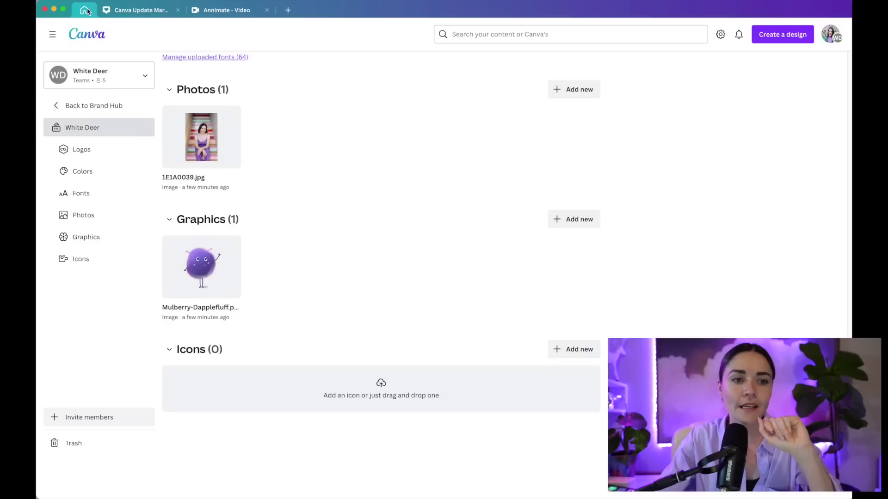
Go from the White Deer brand kit to Home, open Brand Hub, and view brand templates and controls
click(84, 10)
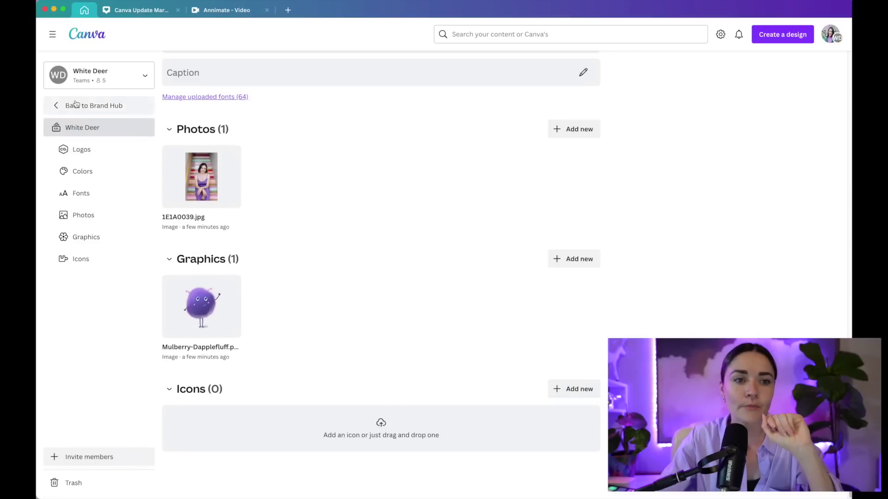
click(58, 106)
click(58, 107)
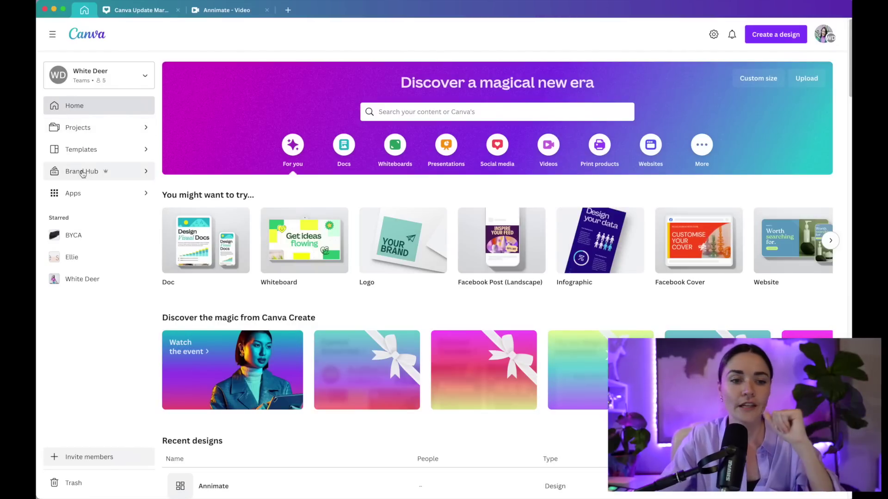
click(83, 174)
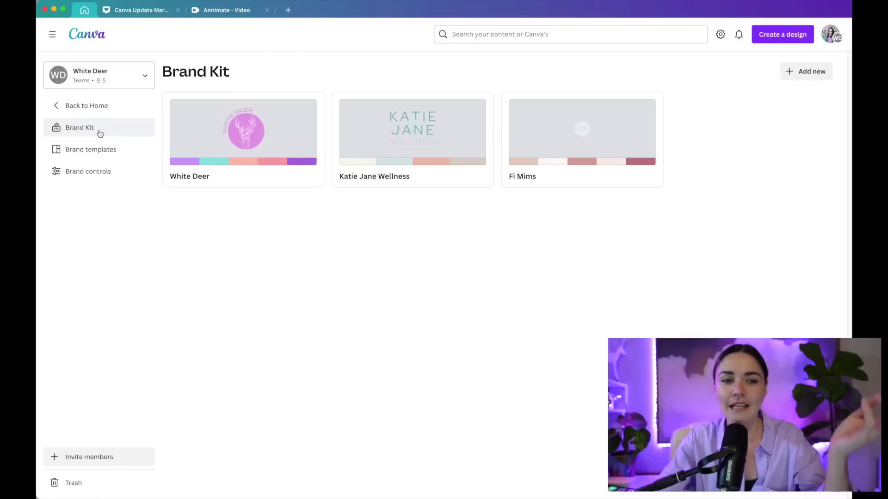
click(101, 149)
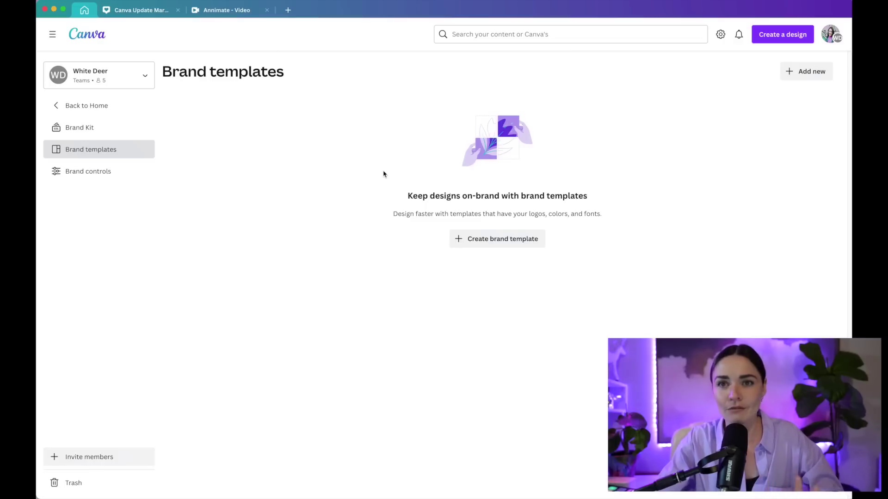
click(88, 174)
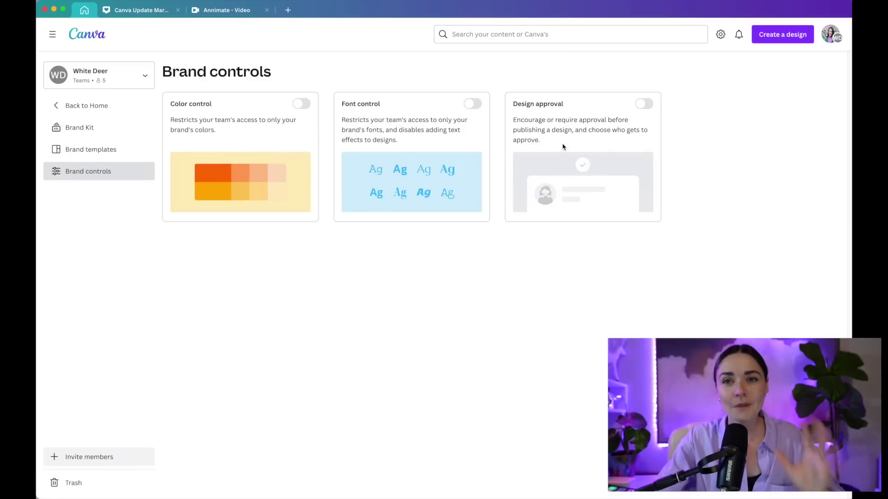
click(91, 128)
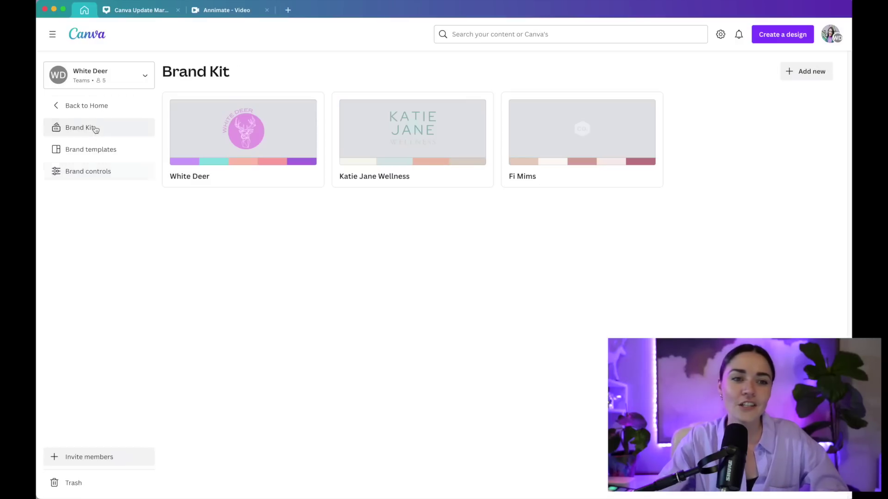
click(253, 124)
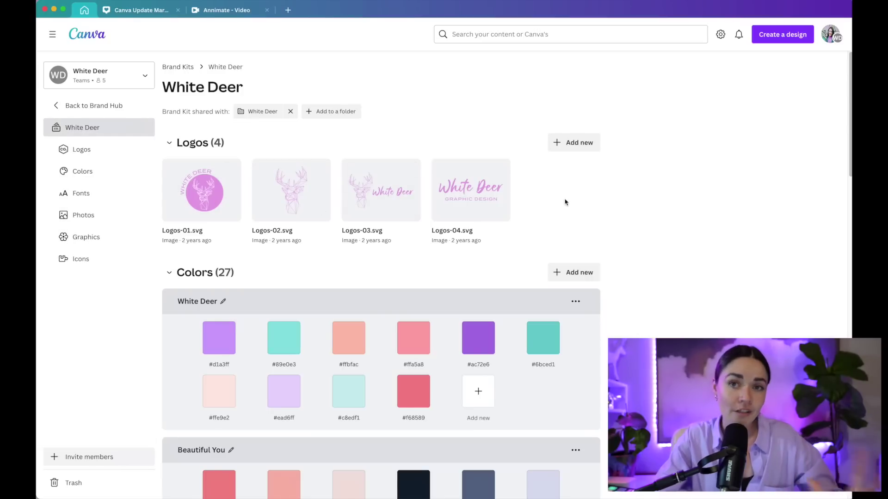
scroll(600, 200, down, 1)
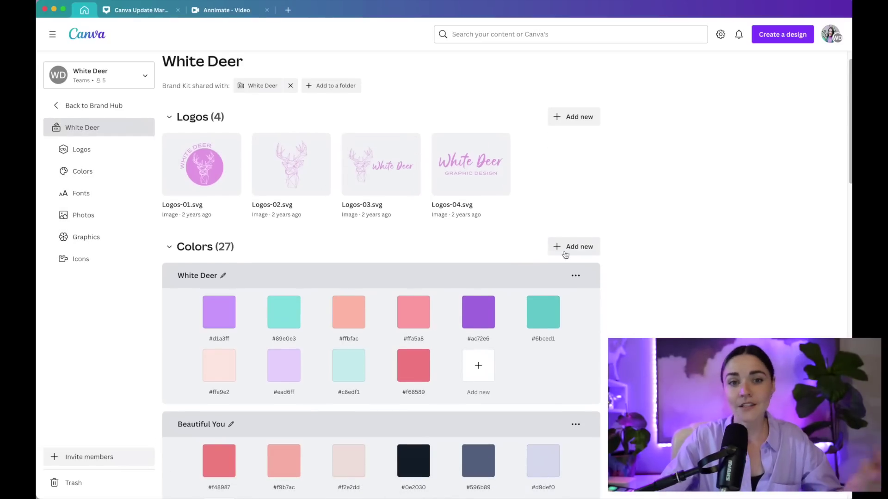
scroll(709, 218, down, 15)
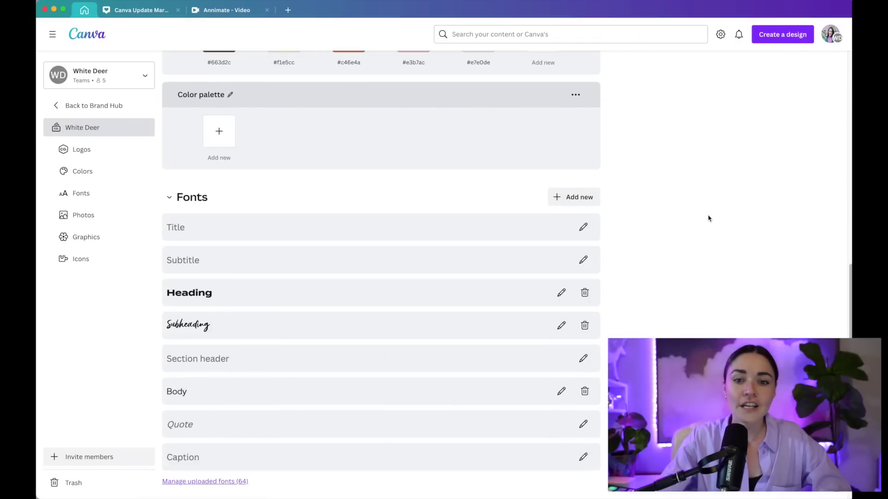
scroll(289, 232, down, 3)
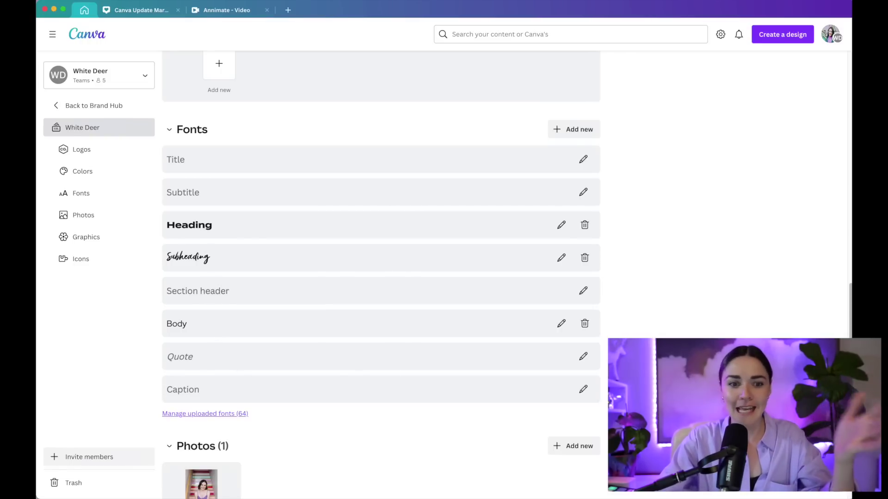
scroll(678, 323, down, 6)
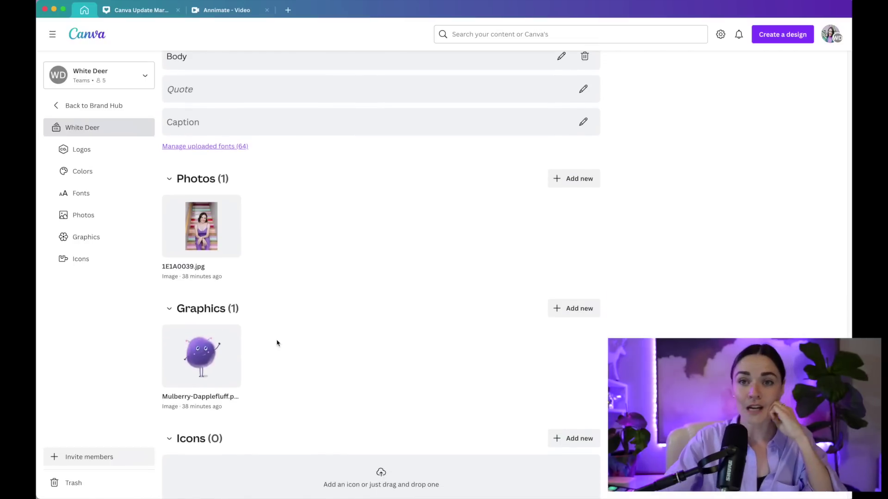
scroll(285, 403, down, 2)
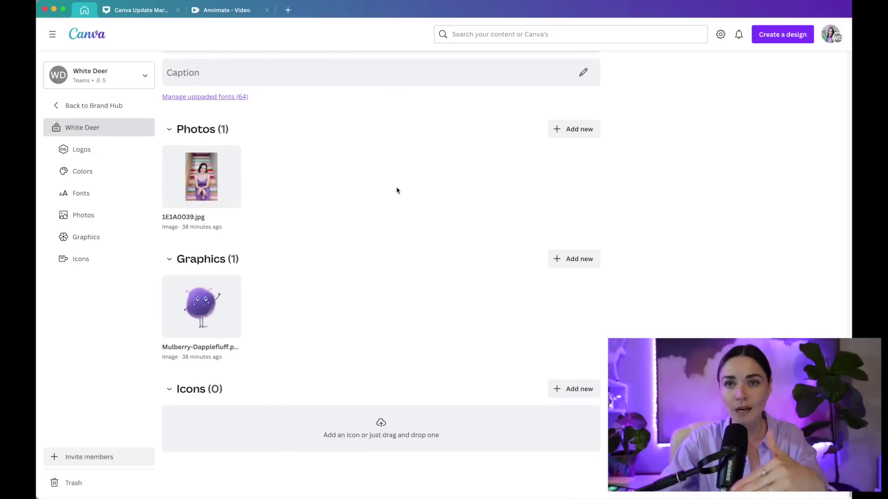
In the editor, open the Fi Photoshot folder filtered to images only
click(152, 10)
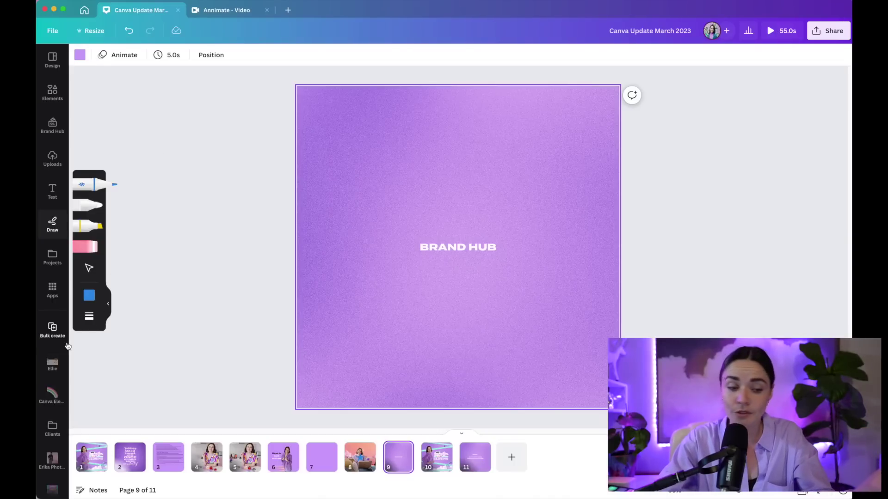
scroll(52, 360, down, 6)
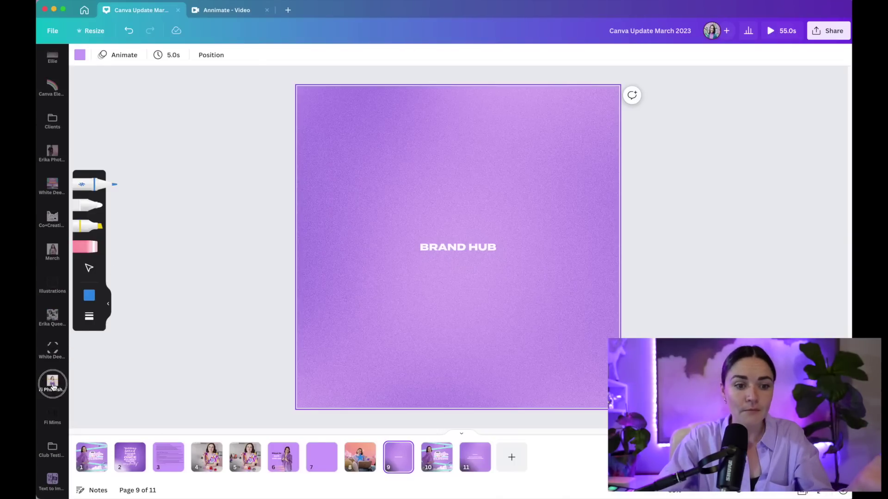
click(53, 382)
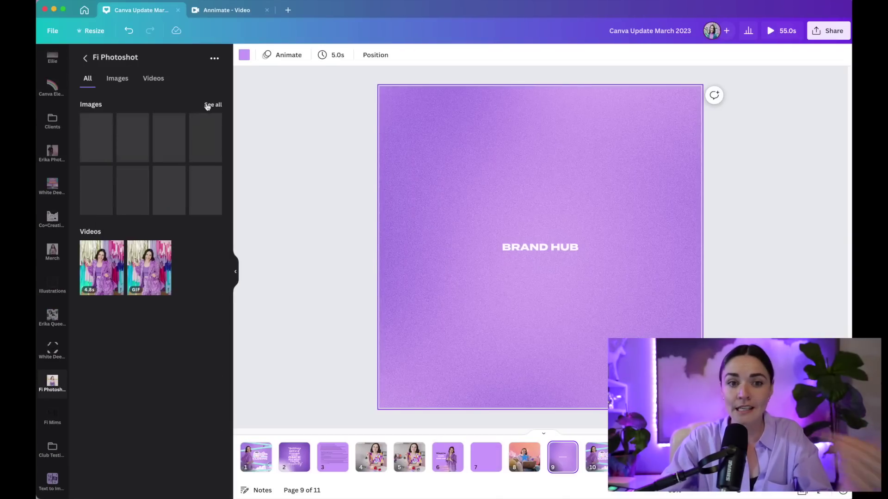
click(212, 104)
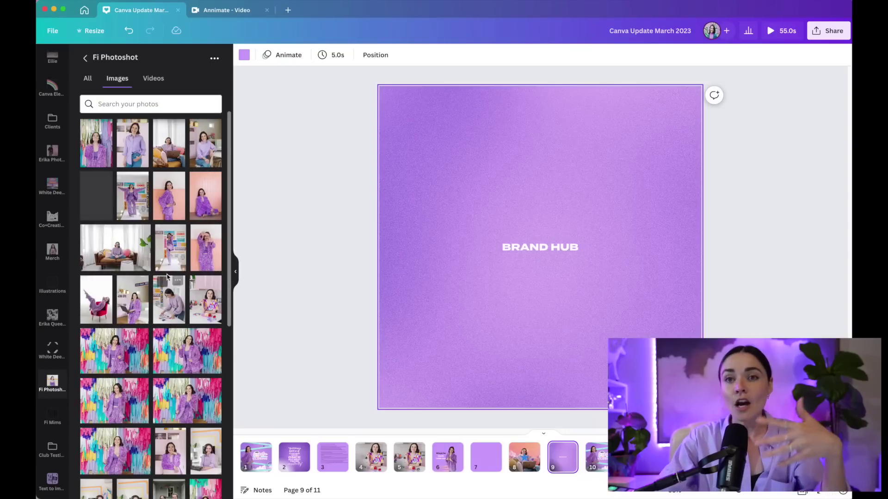
Open the White Deer Brand Elements folder, glancing at the brand kit page in between
click(88, 11)
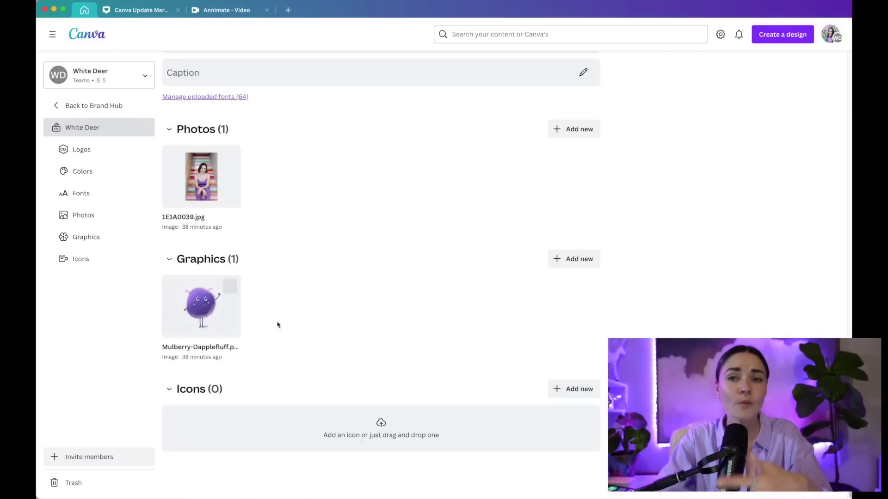
click(138, 9)
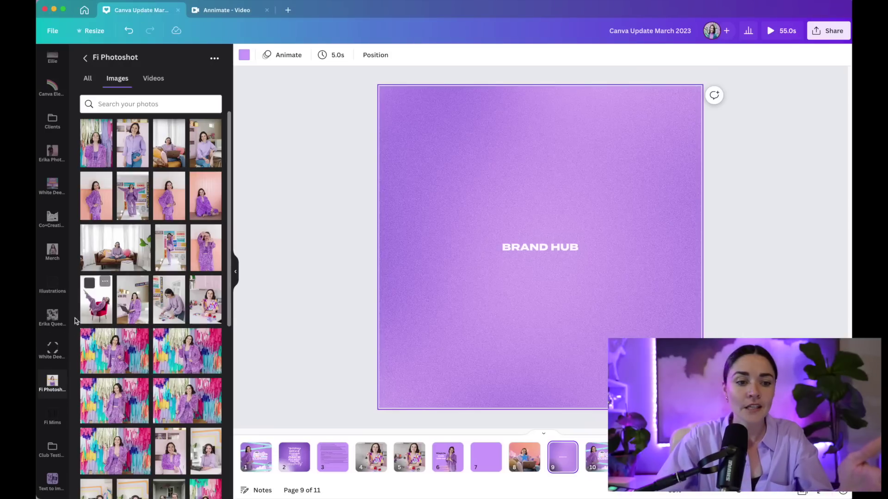
click(47, 350)
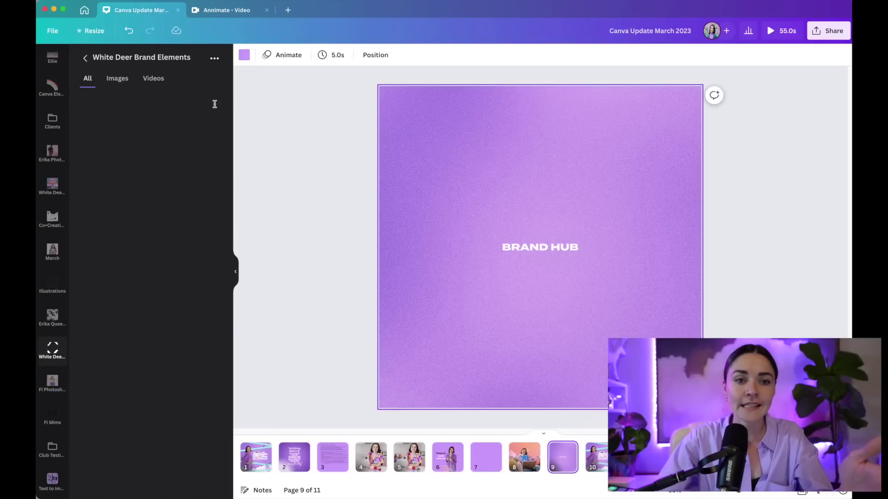
scroll(187, 161, down, 10)
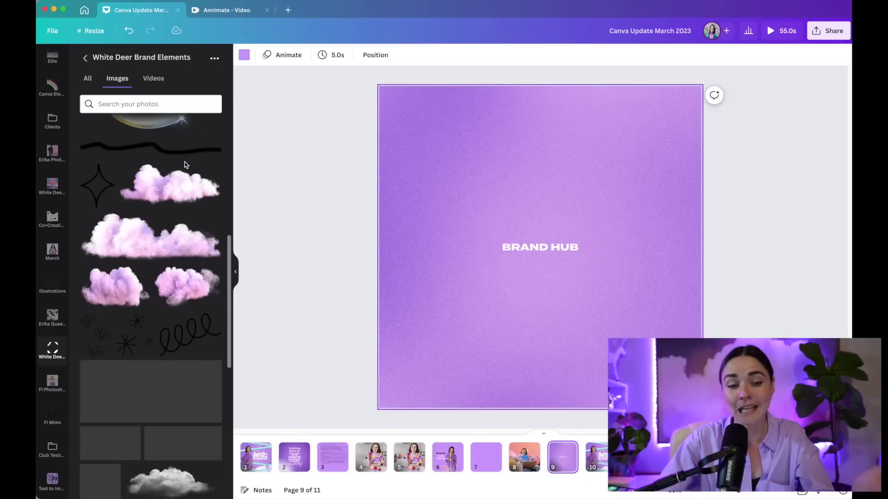
click(84, 10)
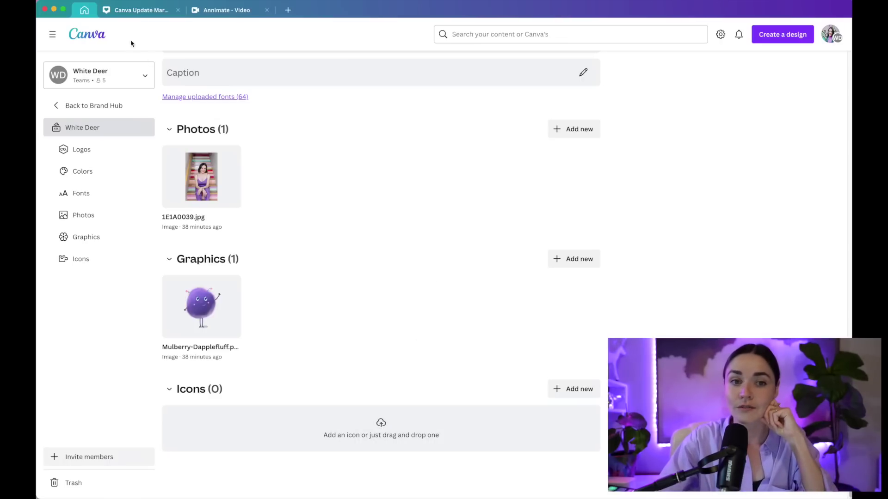
click(124, 14)
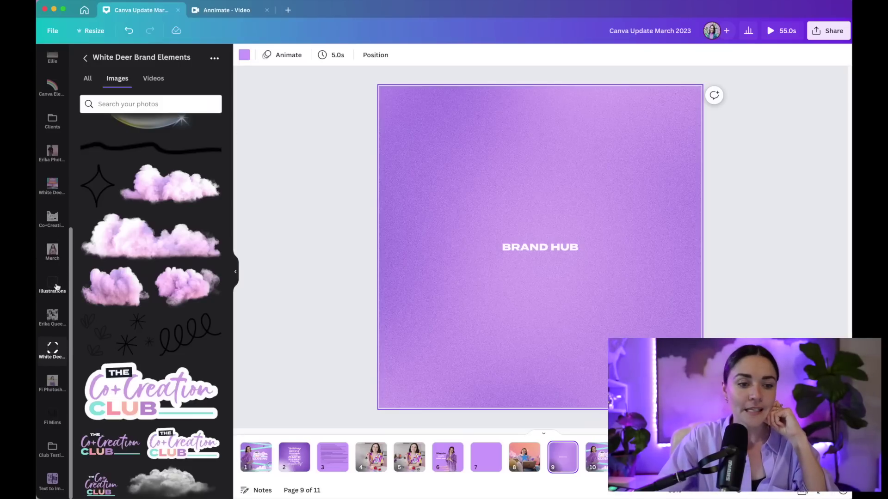
scroll(55, 275, up, 5)
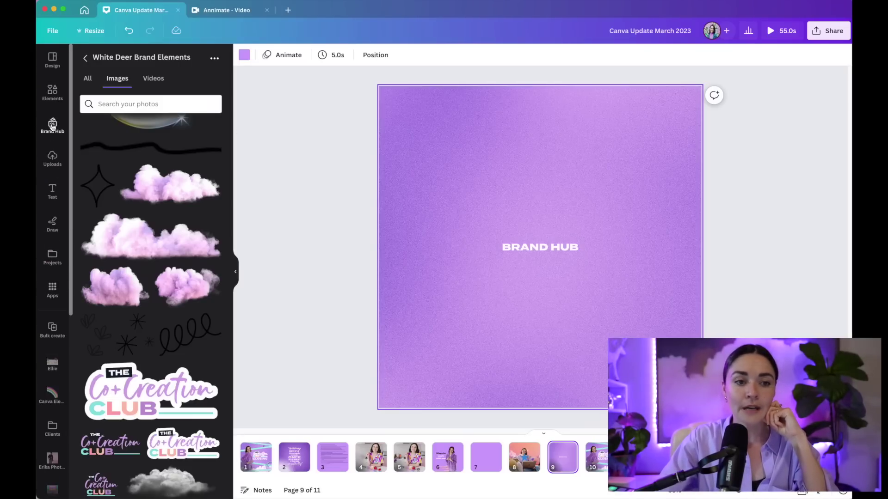
Show the Brand Hub panel and scroll through the White Deer logos, colours and fonts
click(53, 125)
scroll(140, 99, down, 1)
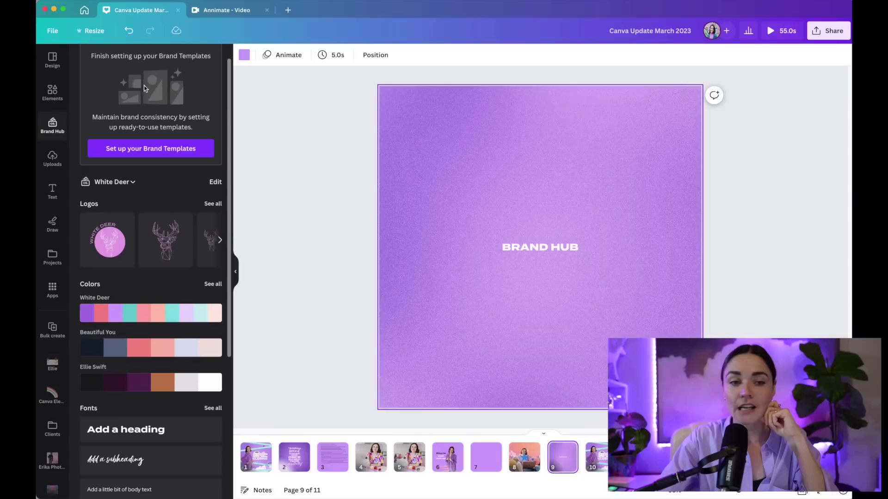
scroll(159, 106, down, 1)
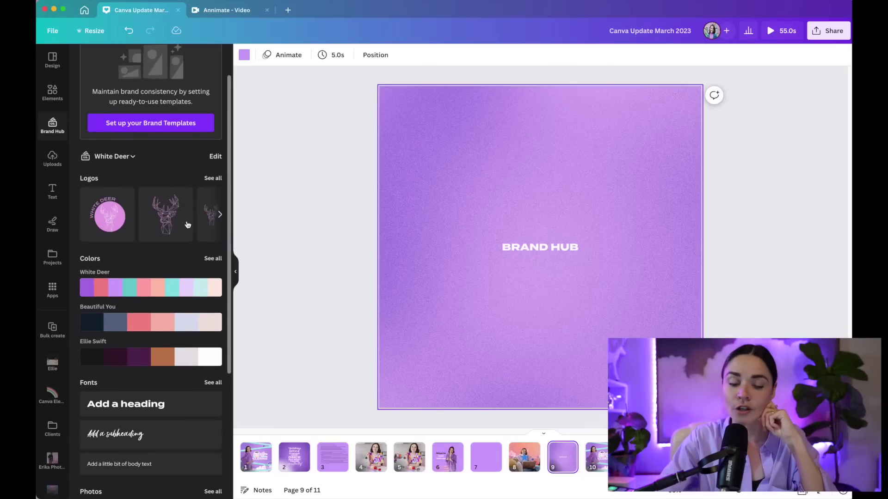
scroll(181, 216, down, 1)
scroll(149, 233, down, 6)
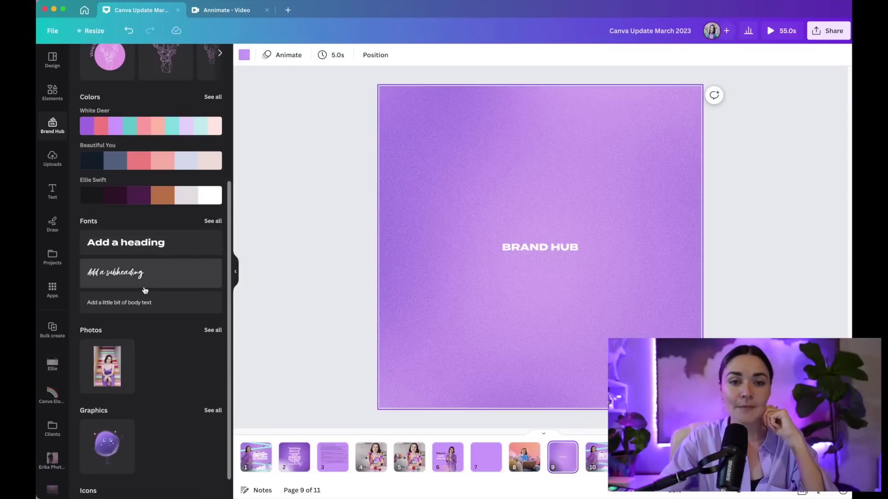
Select the BRAND HUB text, view its font choices, then return to the brand kit and page 10
click(517, 259)
click(527, 247)
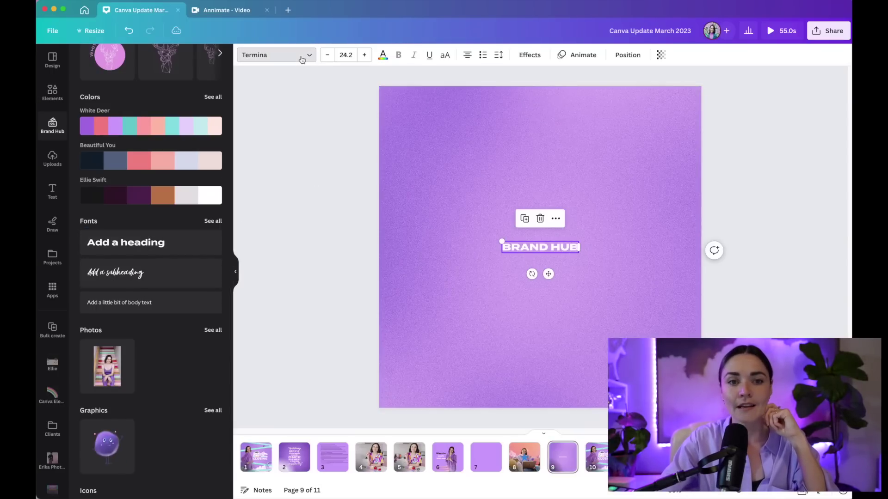
click(302, 58)
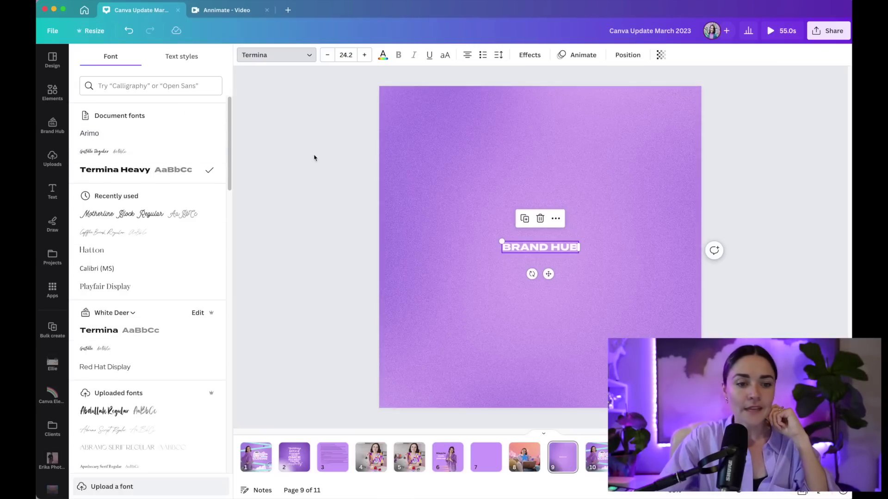
click(50, 122)
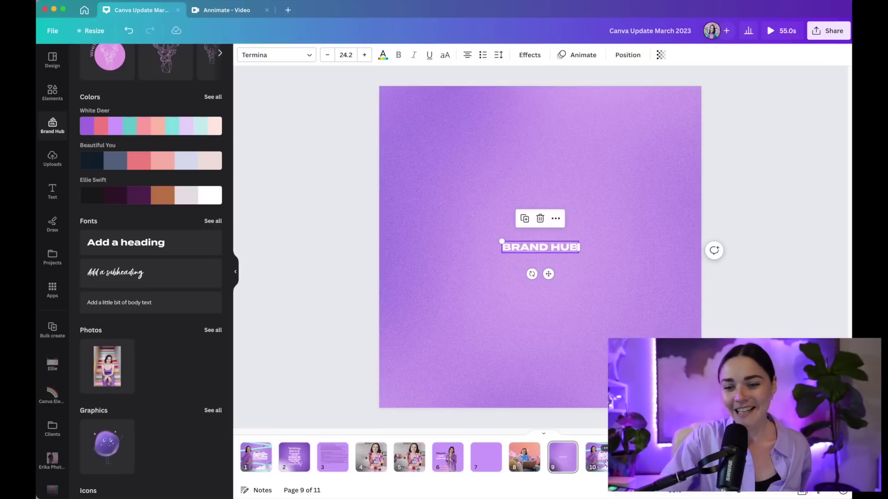
click(601, 460)
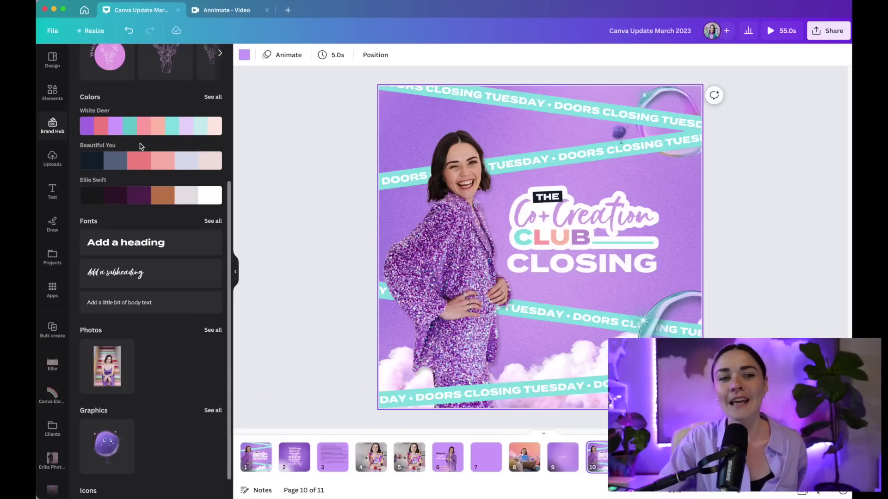
Shuffle the White Deer palette on page 10 seven times, then jump to page 11
click(151, 132)
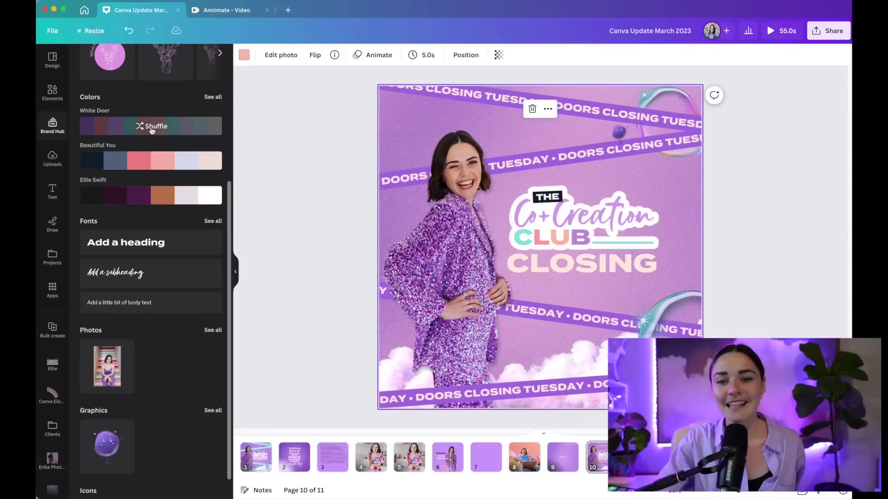
click(151, 131)
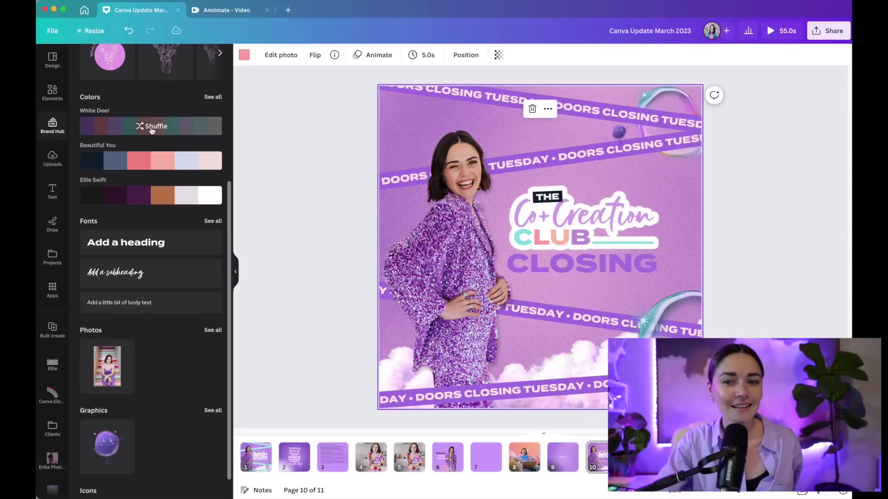
click(151, 131)
click(150, 130)
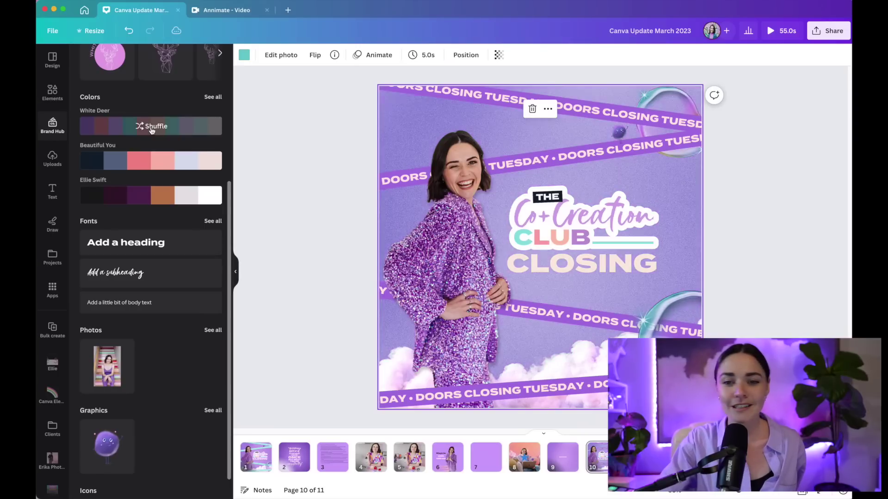
click(150, 131)
click(150, 131)
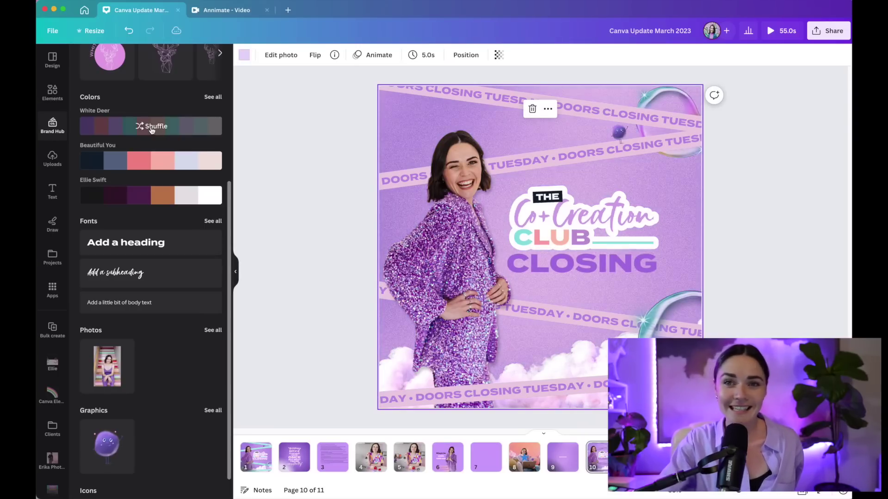
click(150, 131)
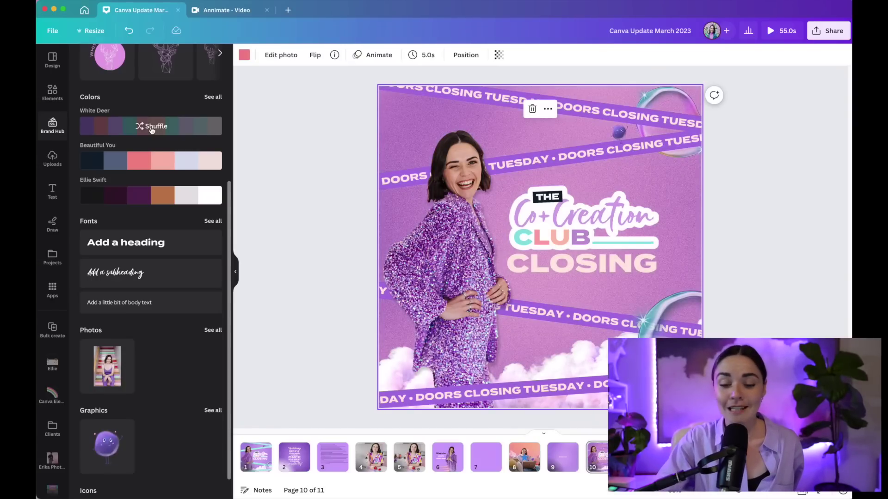
click(261, 448)
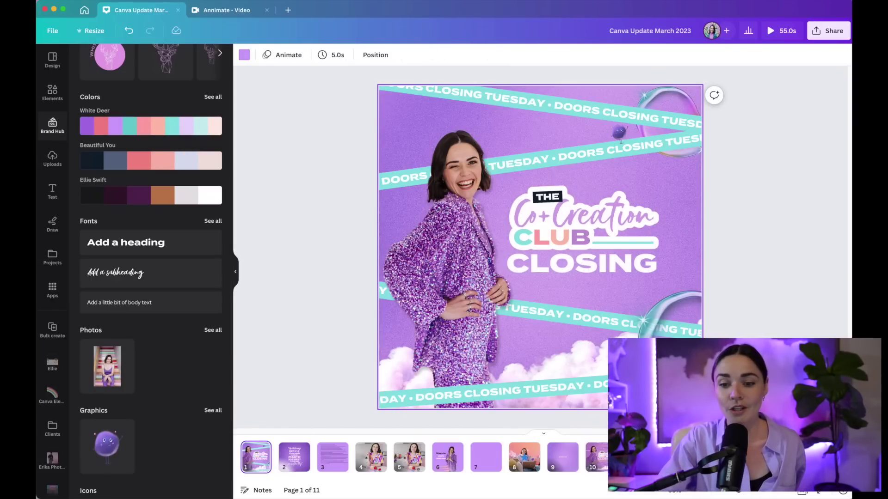
key(End)
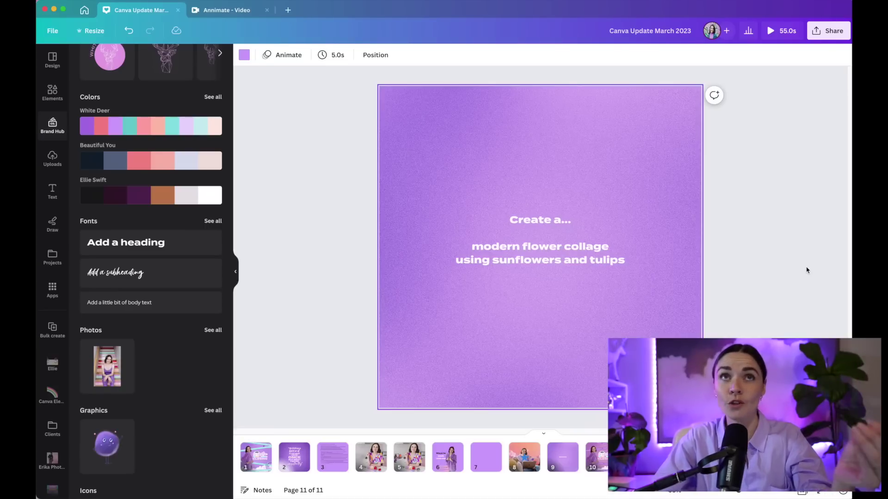
Search the Elements photo collection for 'sunflower with tulip'
click(63, 106)
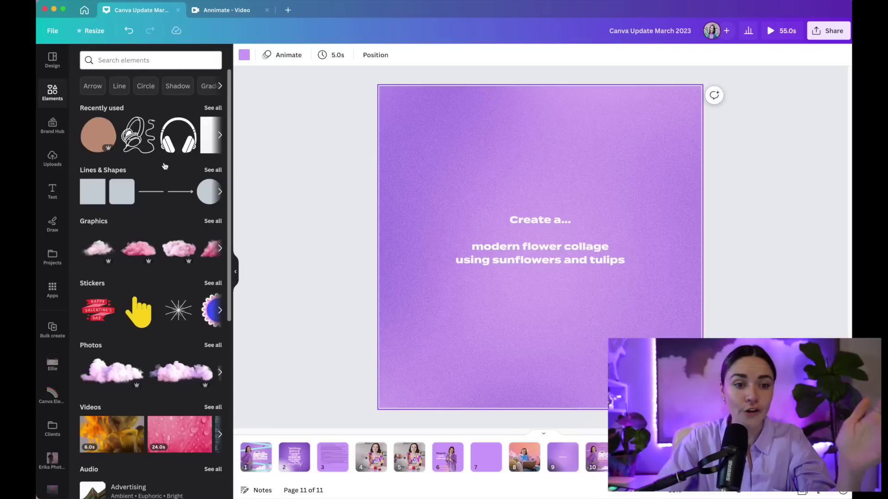
scroll(184, 290, down, 4)
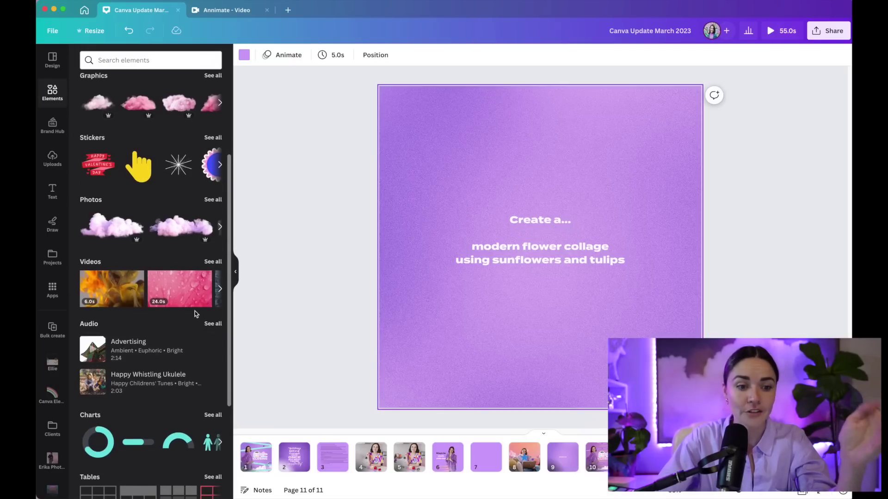
scroll(185, 283, up, 1)
click(212, 204)
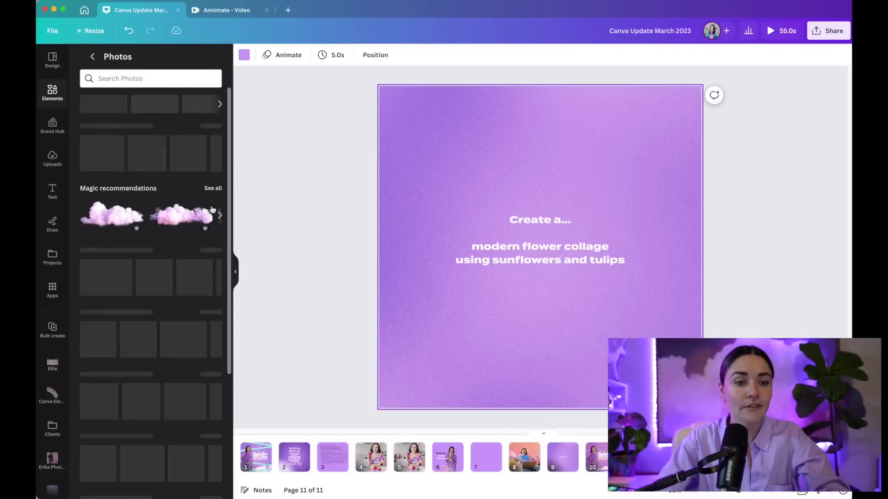
click(159, 74)
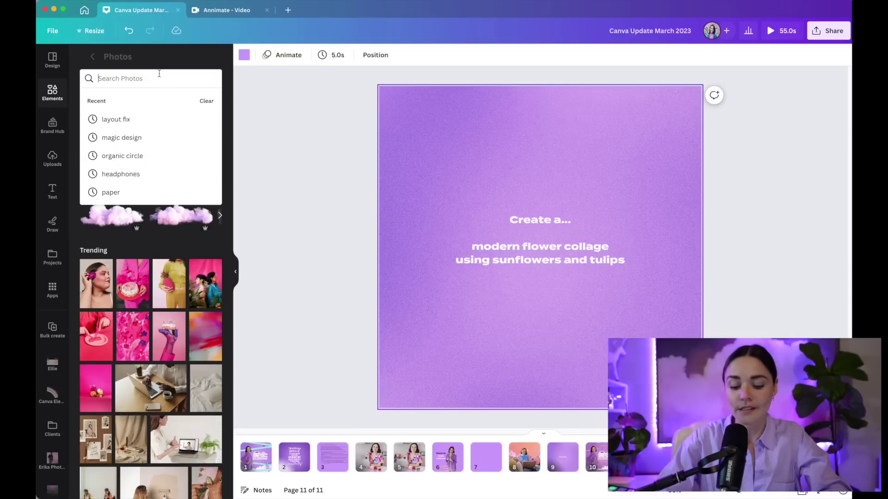
text(sunflower with tup)
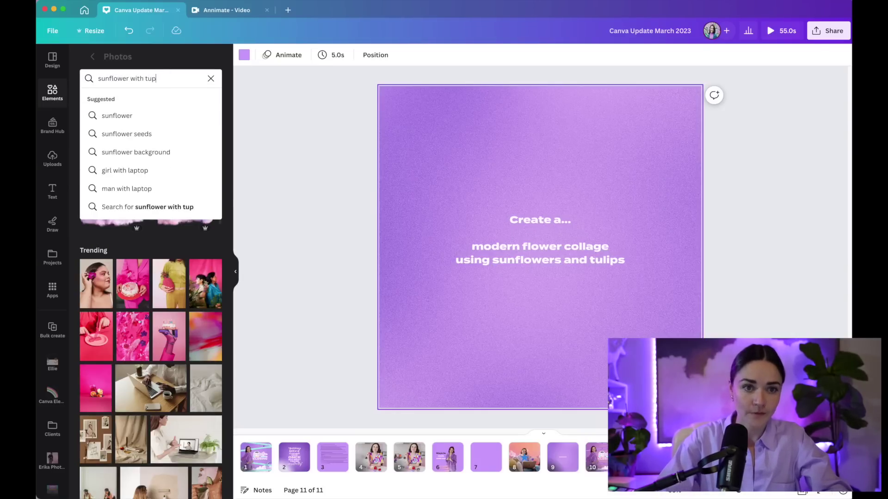
key(BackSpace)
text(lip)
key(Return)
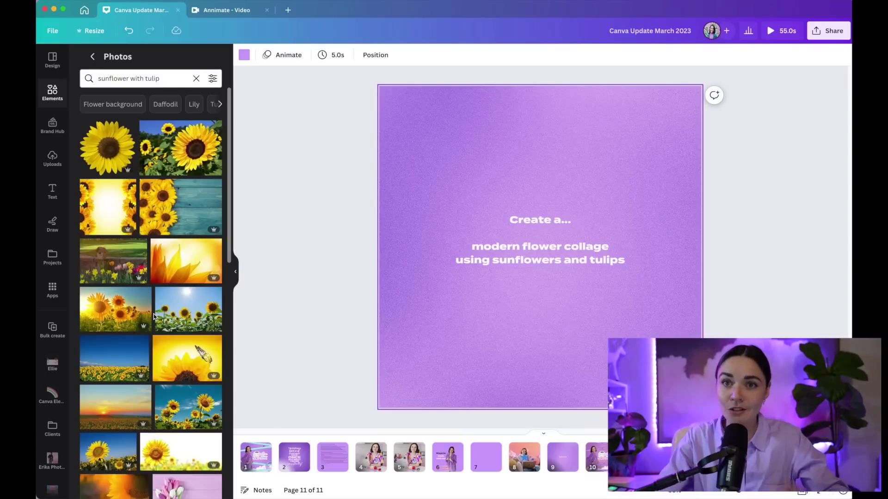
mouse_move(150, 300)
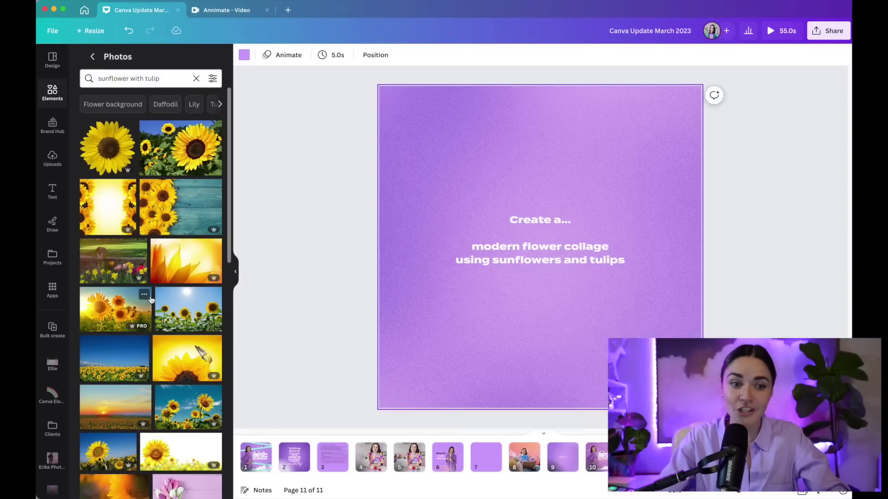
Generate 3D Model style images in Text to Image using the slide's flower collage wording as prompt
click(52, 290)
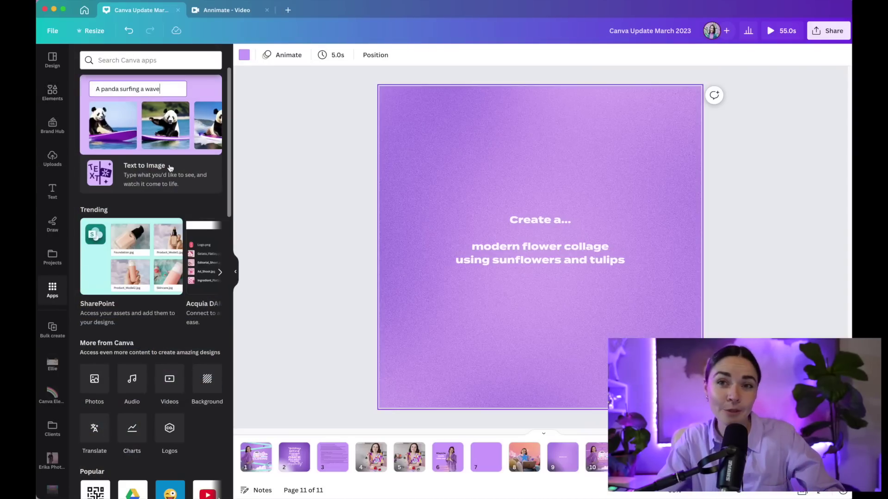
click(169, 142)
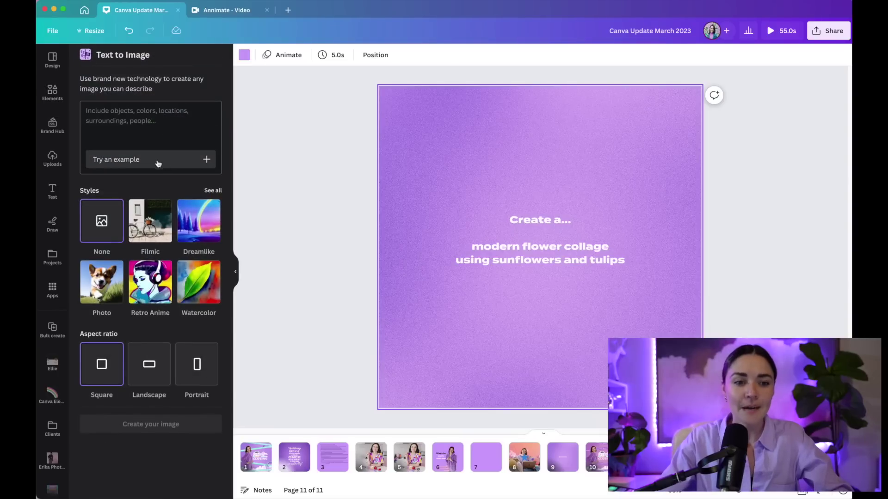
triple_click(539, 259)
key(ctrl+c)
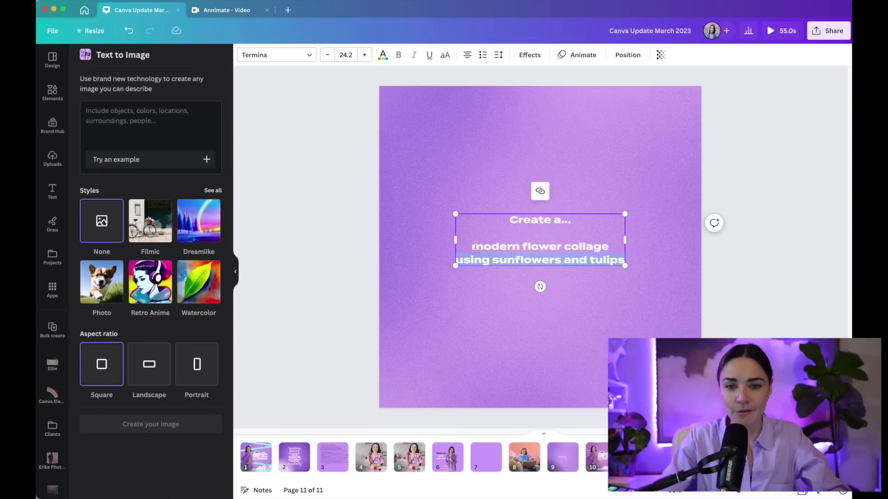
click(175, 114)
key(ctrl+v)
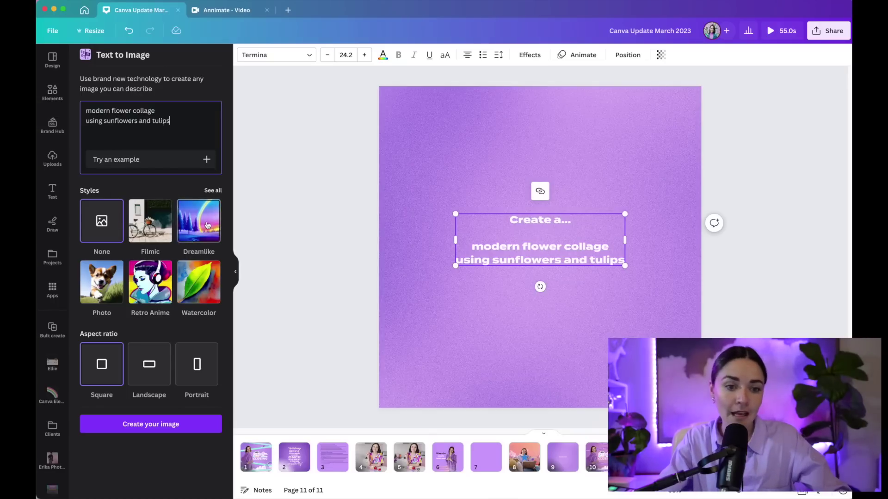
click(213, 191)
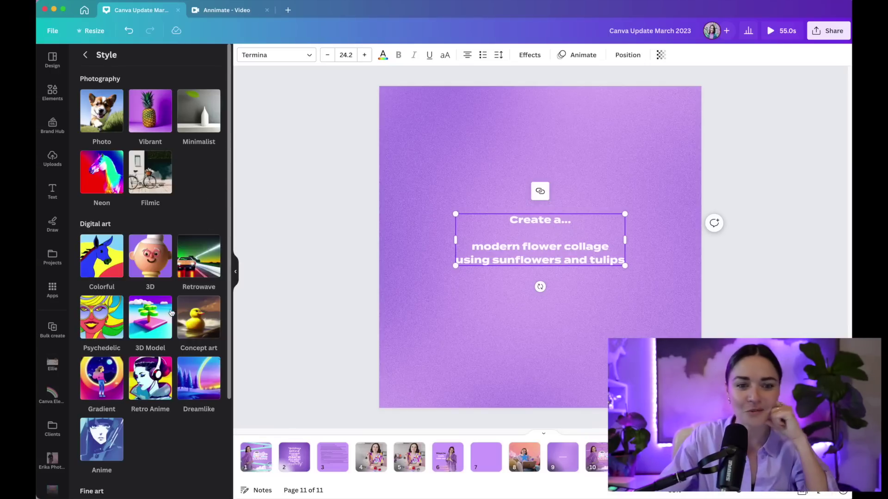
click(153, 326)
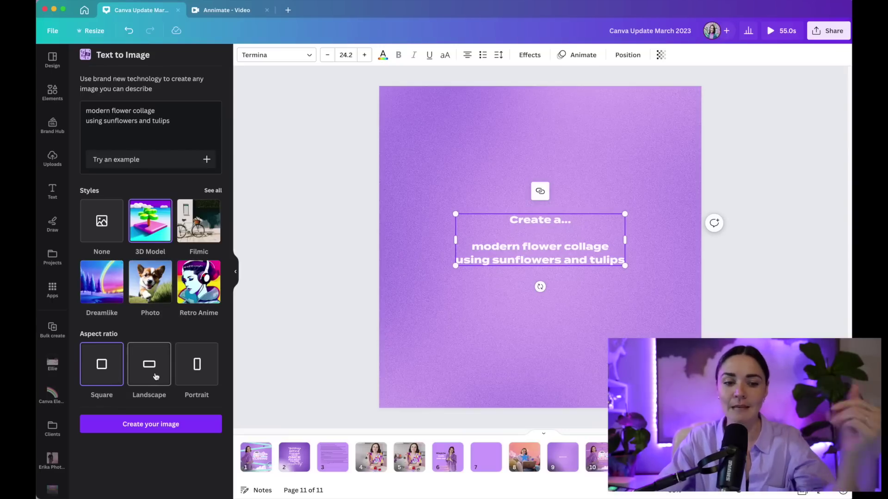
click(171, 424)
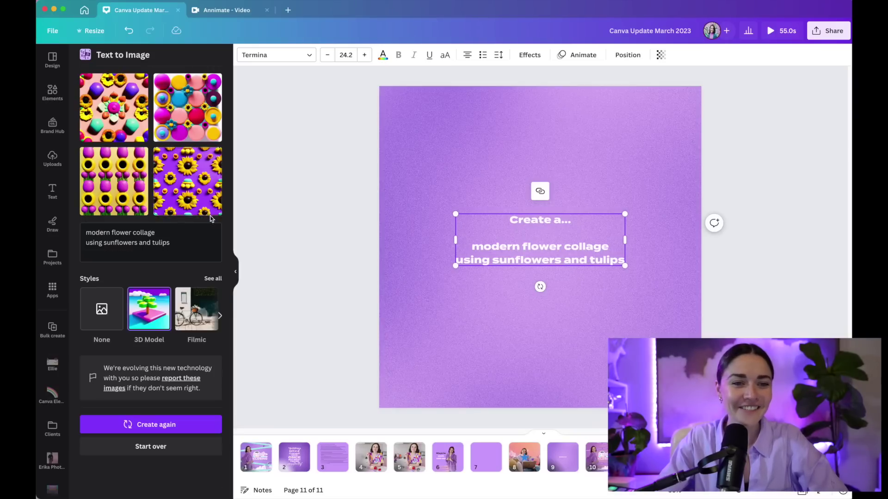
Place the purple sunflower image in the slide's top-left corner
click(197, 194)
drag(471, 170, 410, 149)
drag(476, 206, 462, 189)
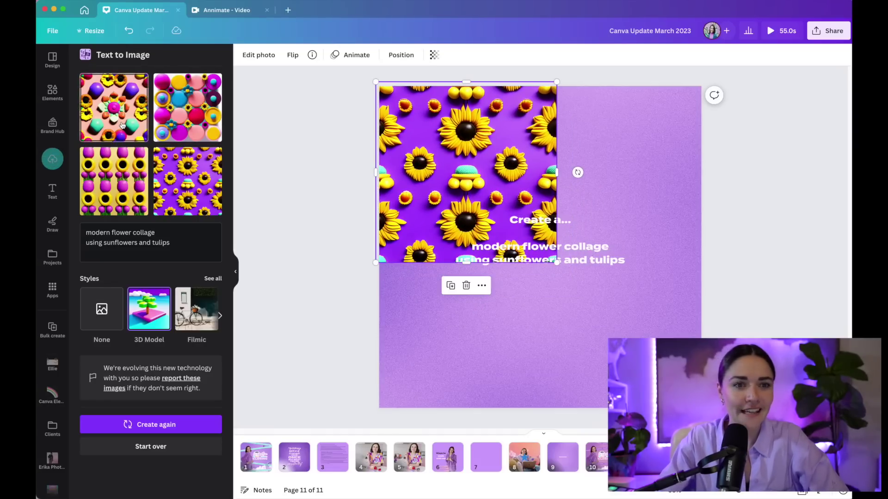
Place the pink 3D flower image in the slide's top-right corner
click(113, 107)
drag(526, 187, 542, 122)
drag(567, 152, 641, 149)
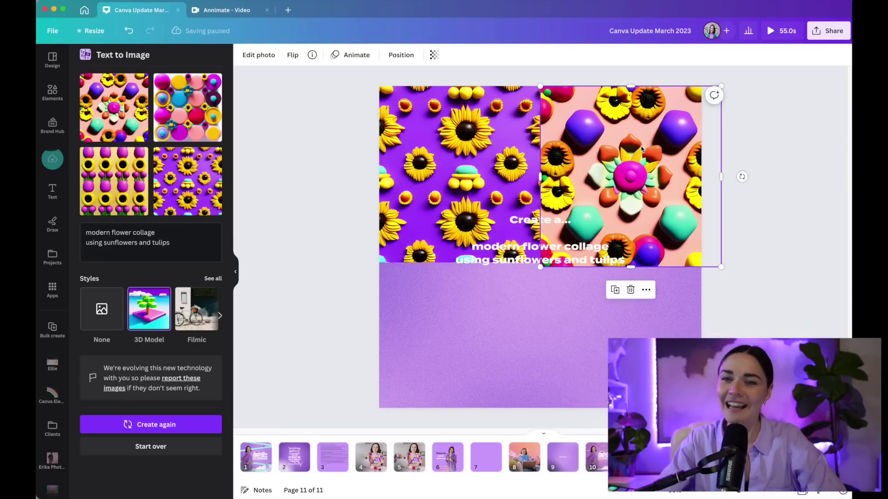
triple_click(156, 239)
click(189, 243)
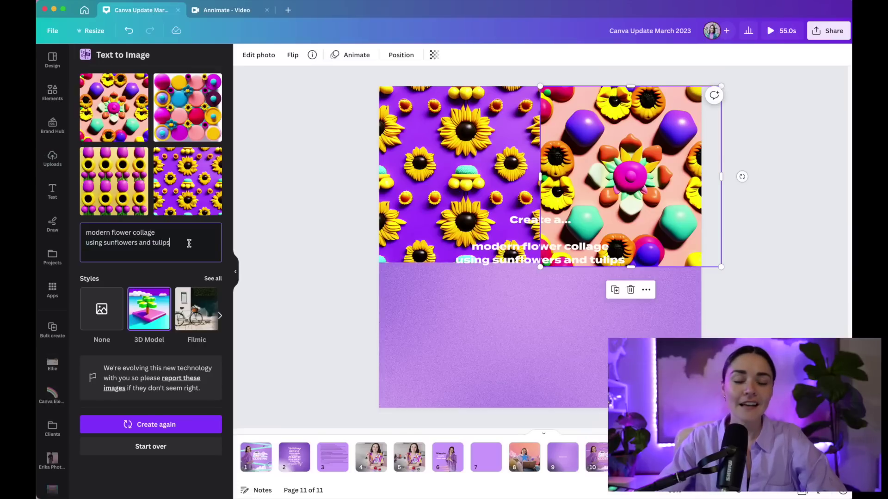
In the Animate video design, show the animation choices for the 'Learn to be your own graphic' headline
click(227, 10)
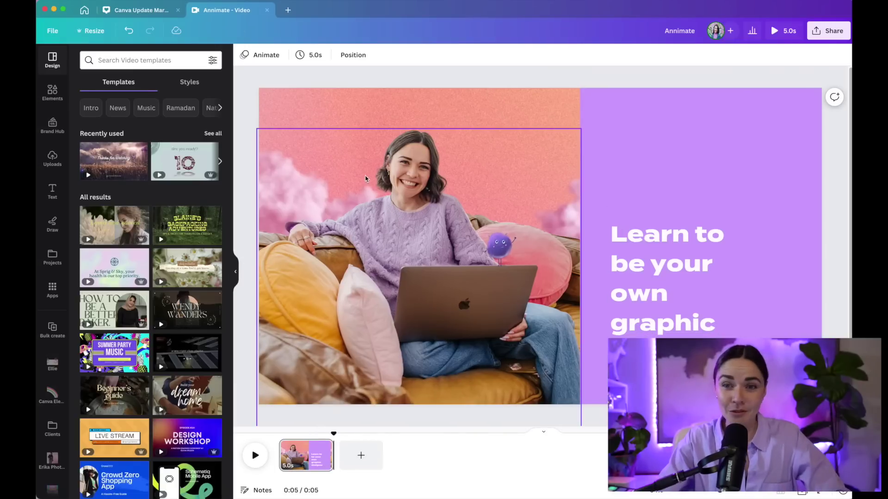
click(691, 310)
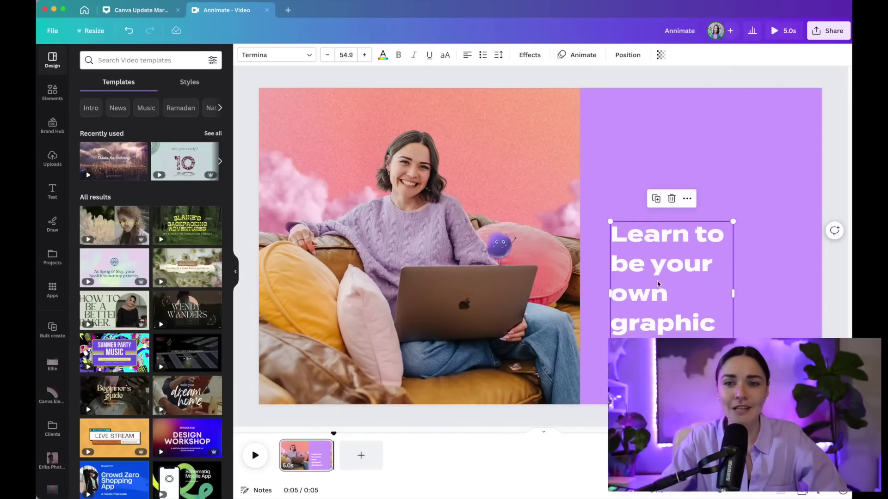
click(577, 54)
Apply the Party page animation, remove it again, and select the purple creature sticker
key(Escape)
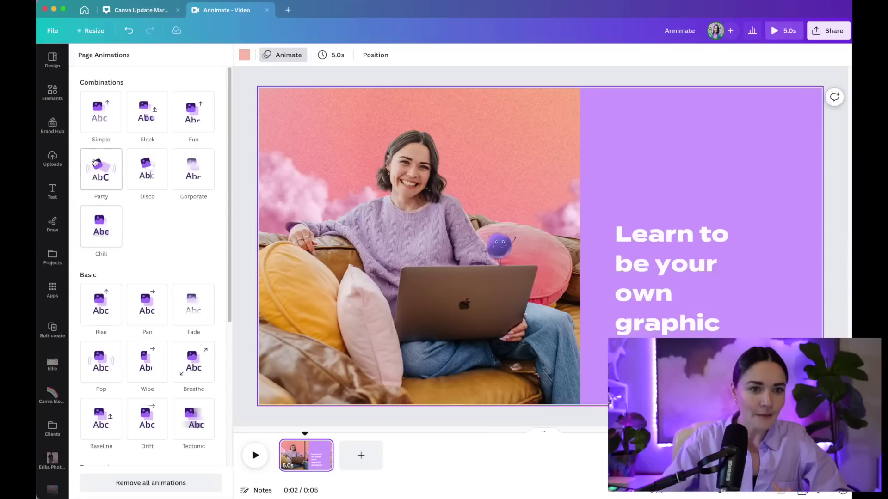
click(96, 161)
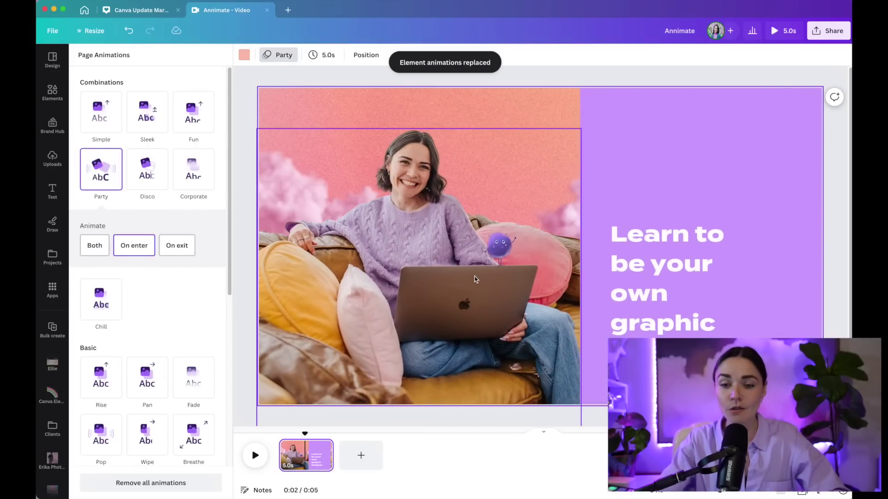
click(129, 485)
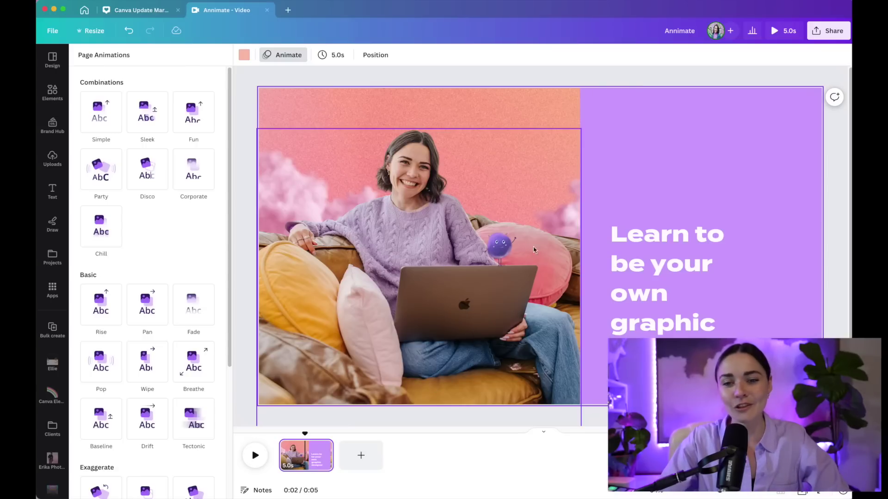
click(509, 253)
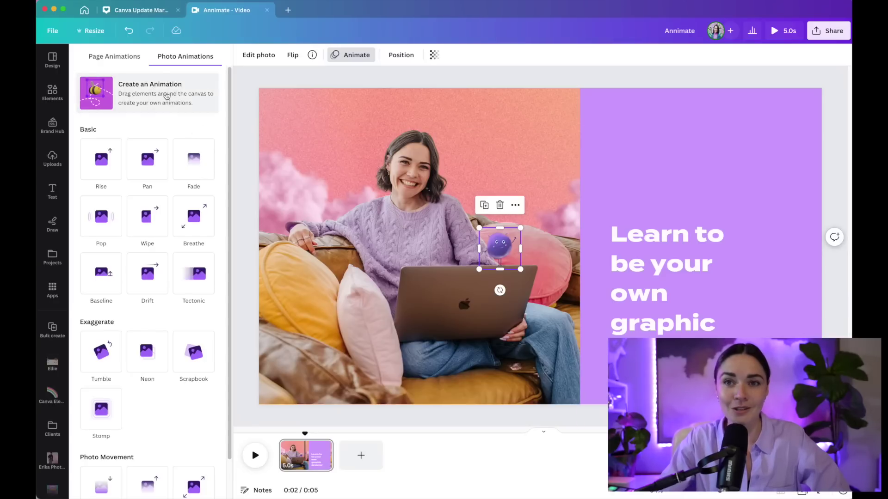
Draw a custom motion path taking the creature up and right toward the headline, at about 75% speed
click(168, 96)
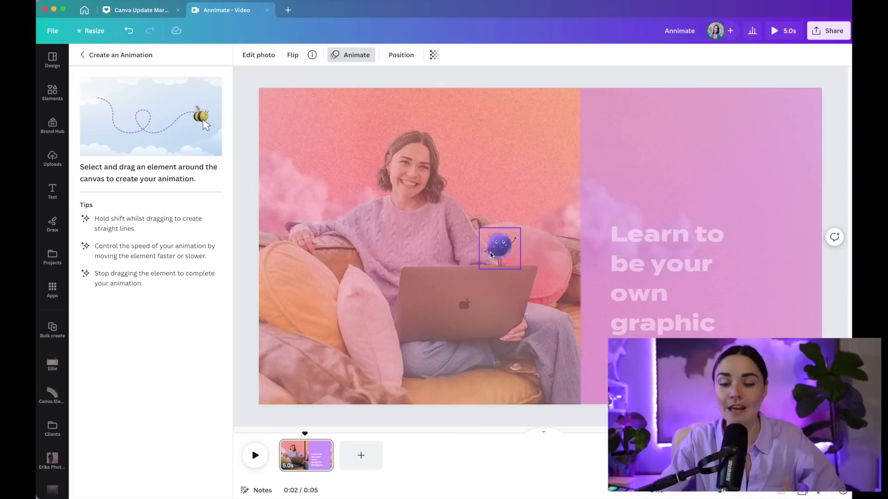
mouse_move(495, 255)
mouse_down()
mouse_move(534, 248)
mouse_move(544, 220)
mouse_move(571, 196)
mouse_move(612, 194)
mouse_move(617, 214)
mouse_up()
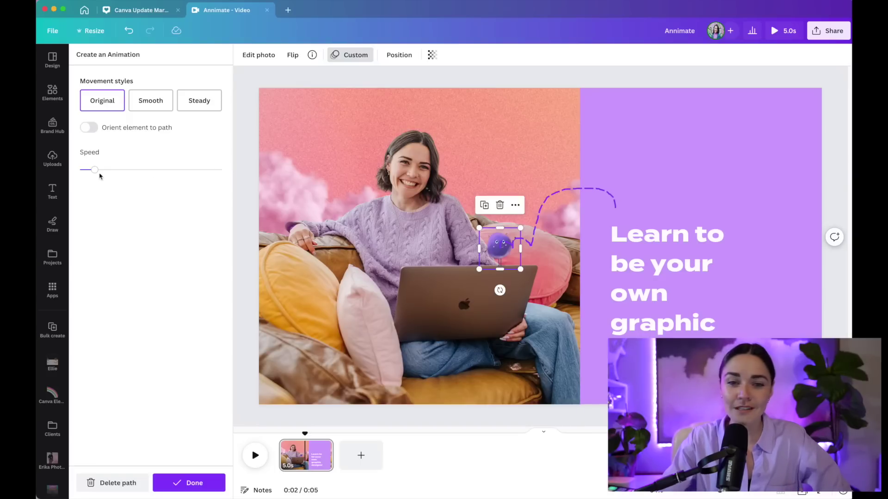
drag(94, 170, 159, 169)
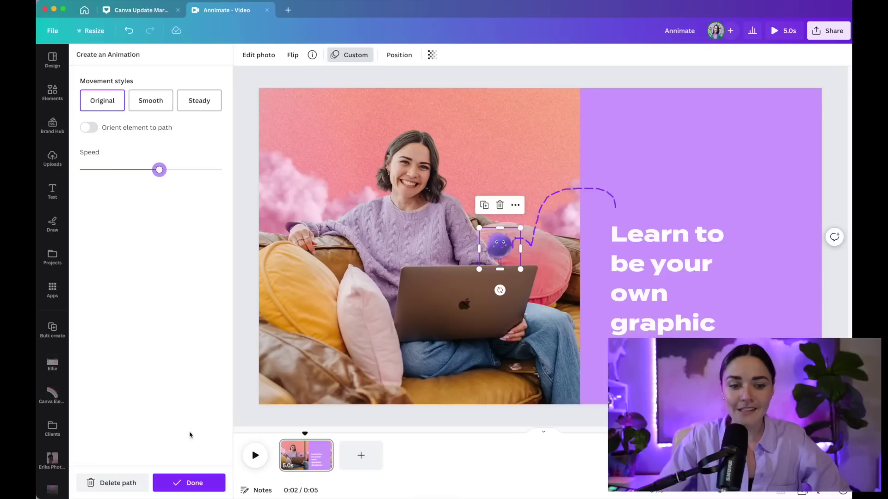
click(188, 487)
click(255, 456)
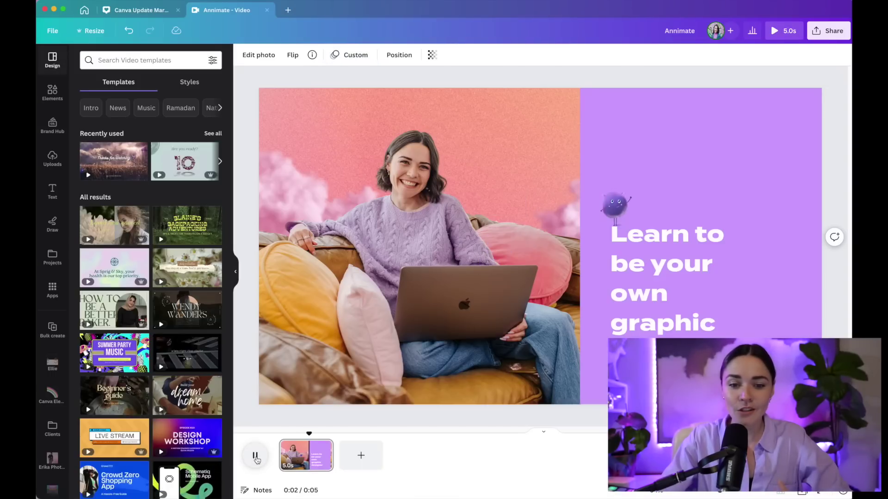
drag(327, 431, 279, 436)
click(255, 456)
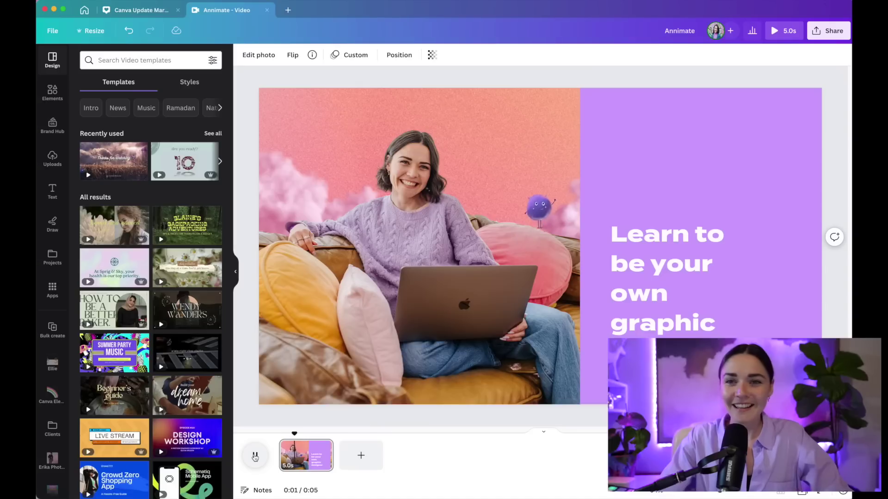